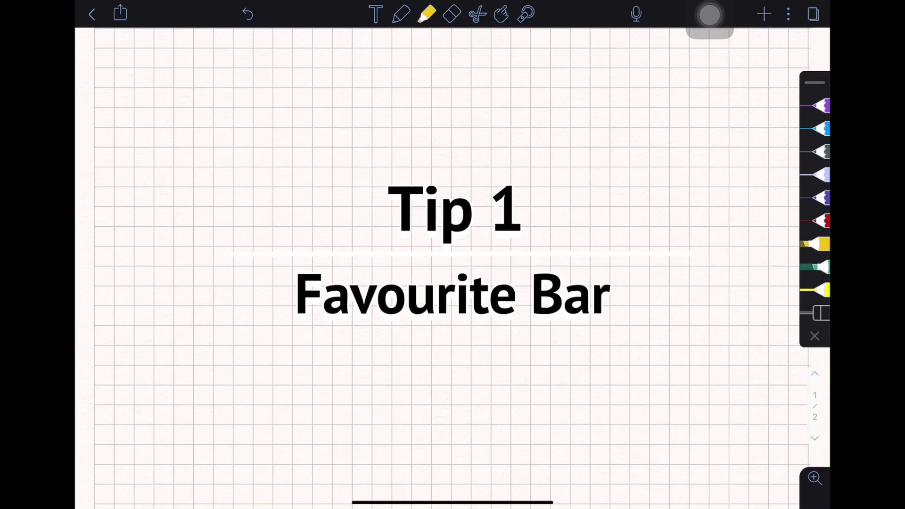
With the purple pen, draw a right-edge bracket, three arrows pointing at it, and 'Brushes'
left_click(821, 105)
mouse_move(806, 62)
left_mouse_down()
mouse_move(778, 64)
mouse_move(801, 362)
left_mouse_up()
left_click_drag(659, 114, 716, 137)
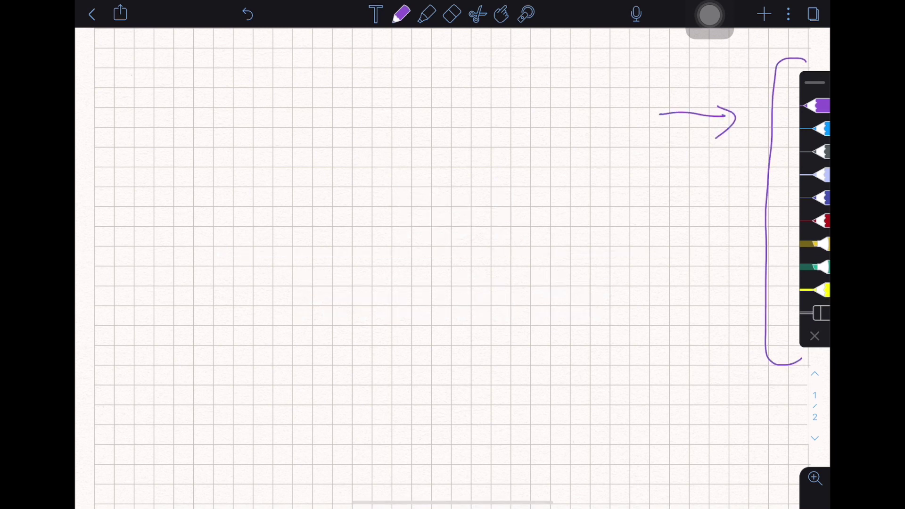
left_click_drag(662, 217, 707, 237)
left_click_drag(666, 316, 720, 336)
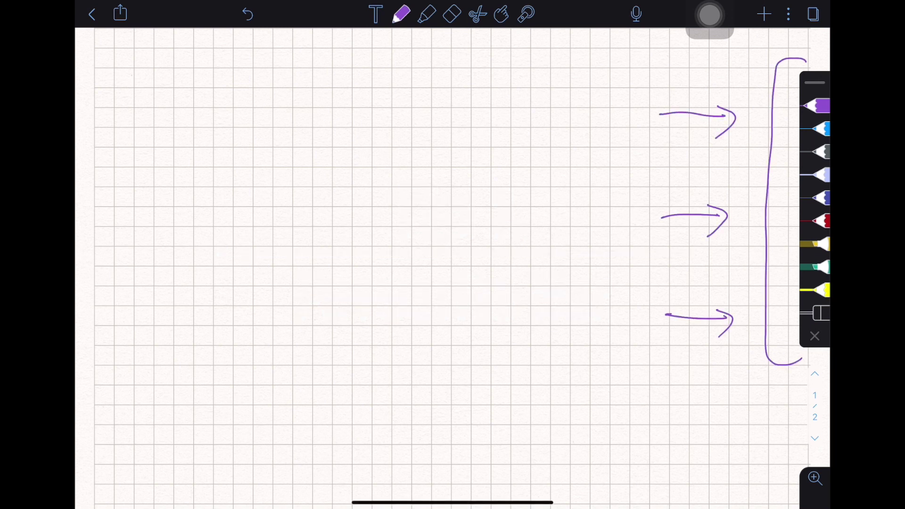
mouse_move(265, 106)
left_mouse_down()
mouse_move(278, 126)
mouse_move(355, 106)
left_mouse_up()
Add two yellow highlighter test strokes under 'Brushes', then erase them and the word
left_click(820, 244)
left_click_drag(270, 184, 399, 133)
left_click_drag(283, 221, 411, 152)
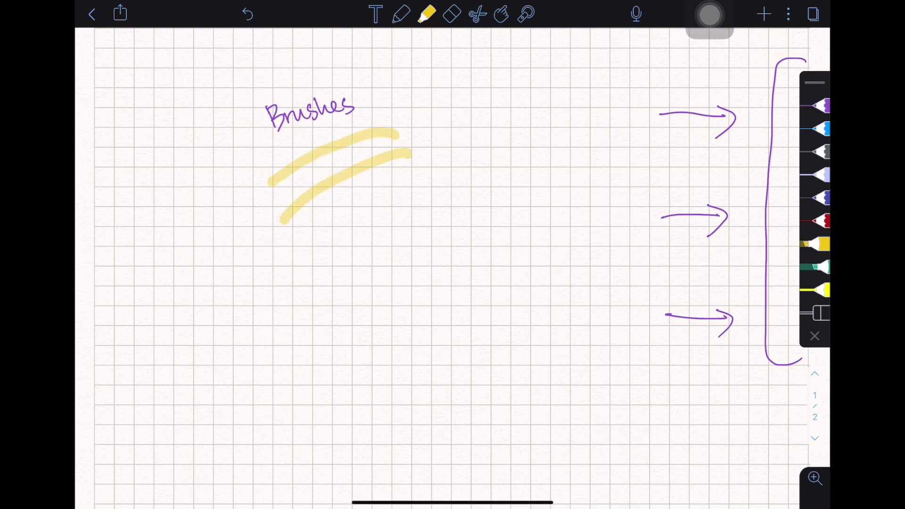
left_click(452, 13)
left_click_drag(283, 212, 397, 142)
left_click_drag(270, 126, 354, 107)
Change the paper colour to navy
left_click(788, 13)
left_click(517, 160)
left_click(284, 318)
Make the pen white and handwrite 'Quick Change'
left_click(402, 14)
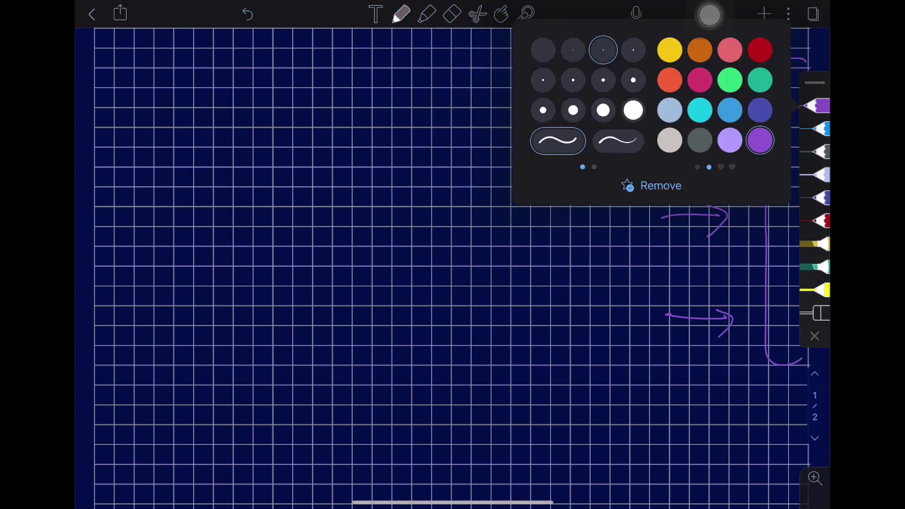
left_click_drag(742, 106, 636, 107)
left_click(760, 49)
left_click(354, 283)
mouse_move(282, 117)
left_mouse_down()
mouse_move(316, 134)
mouse_move(348, 113)
mouse_move(445, 110)
mouse_move(467, 131)
left_mouse_up()
left_click_drag(464, 110, 479, 102)
Pick yellow for the highlighter and draw a thick zigzag across the page
left_click(427, 14)
left_click(817, 245)
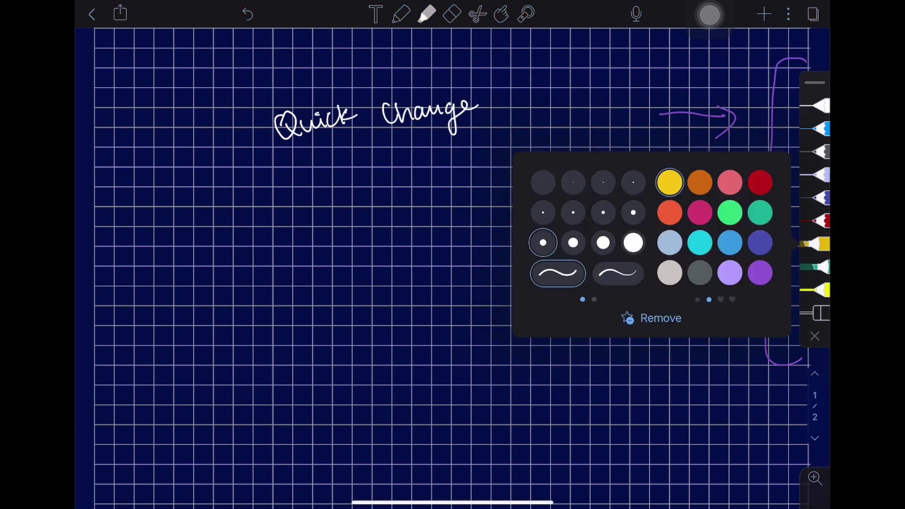
left_click_drag(742, 226, 659, 227)
left_click(669, 213)
mouse_move(308, 248)
left_mouse_down()
mouse_move(368, 163)
mouse_move(615, 241)
mouse_move(640, 238)
left_mouse_up()
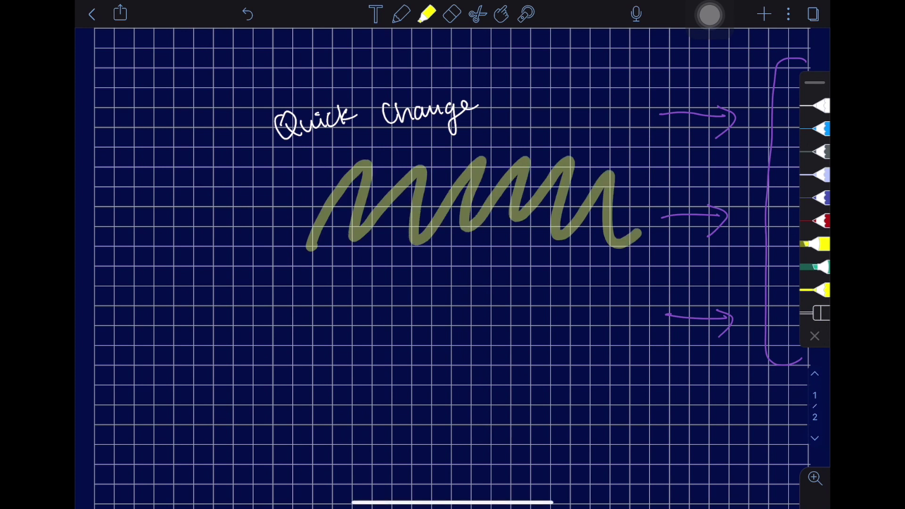
Cycle through the white and blue pens, choose pink, and write 'Pink'
left_click(818, 107)
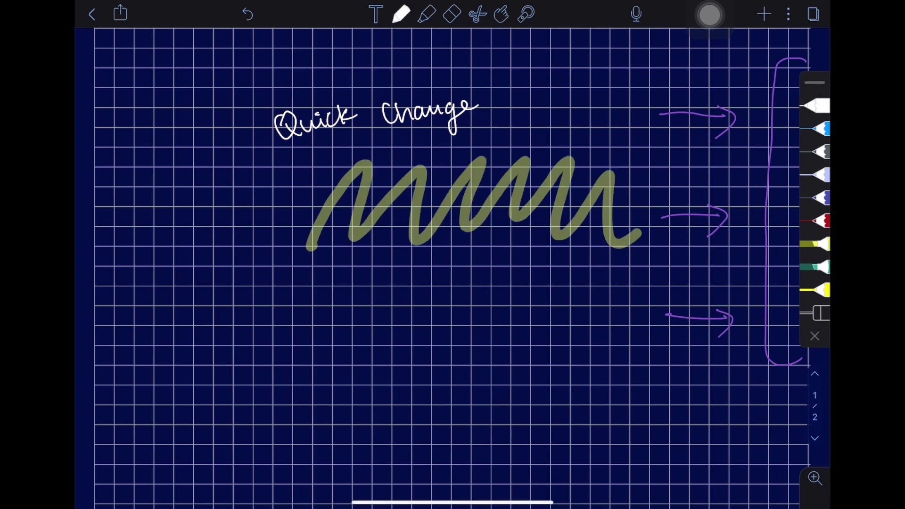
left_click(818, 129)
left_click(818, 129)
left_click(818, 129)
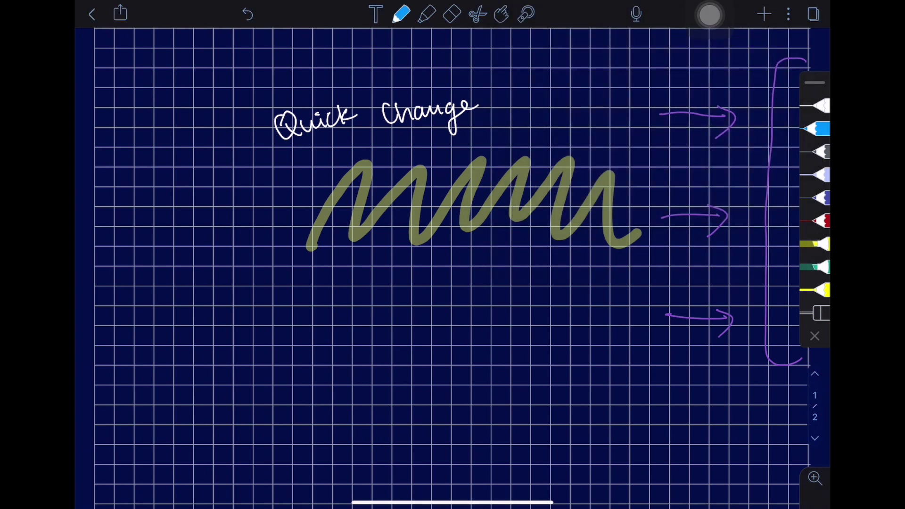
left_click(818, 175)
left_click(402, 13)
left_click(418, 67)
left_click(401, 14)
left_click_drag(347, 305, 349, 339)
mouse_move(346, 306)
left_mouse_down()
mouse_move(350, 322)
mouse_move(405, 326)
left_mouse_up()
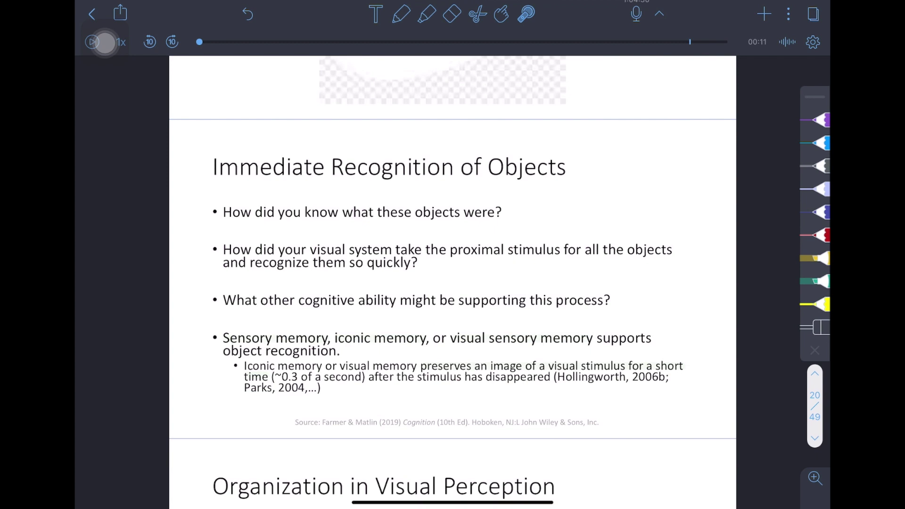
Drag the audio scrubber far right to reach about 24 minutes
left_click_drag(199, 42, 400, 42)
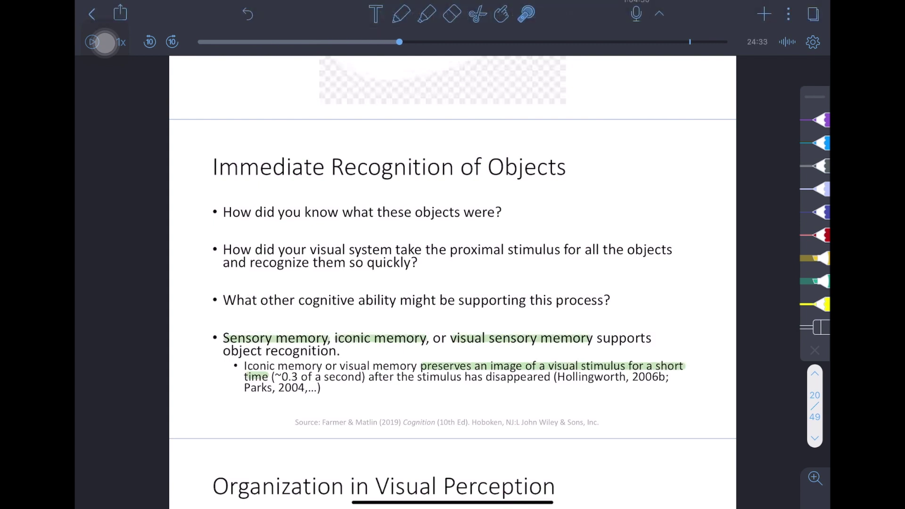
scroll(452, 282, "down", 2)
scroll(452, 284, "down", 2)
scroll(453, 283, "down", 2)
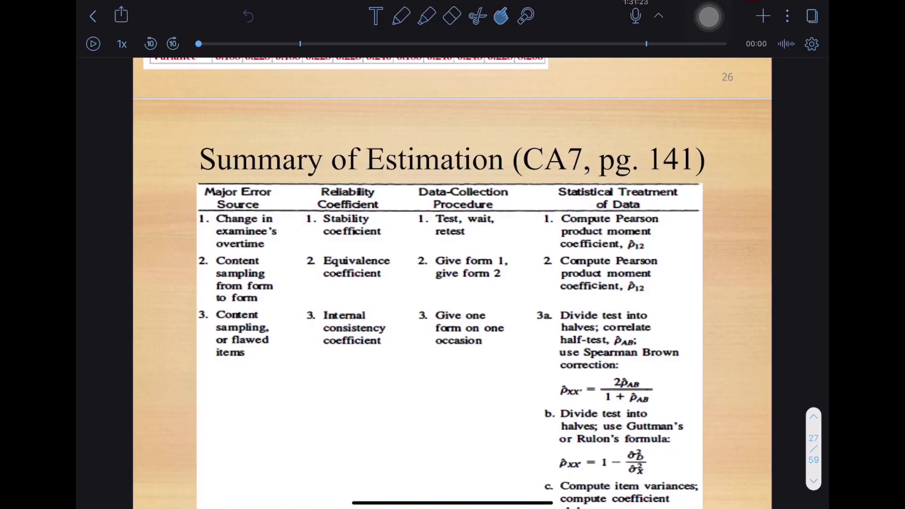
Shorten Recording 3 by dragging its end trim handle left, and save the edit
left_click(786, 44)
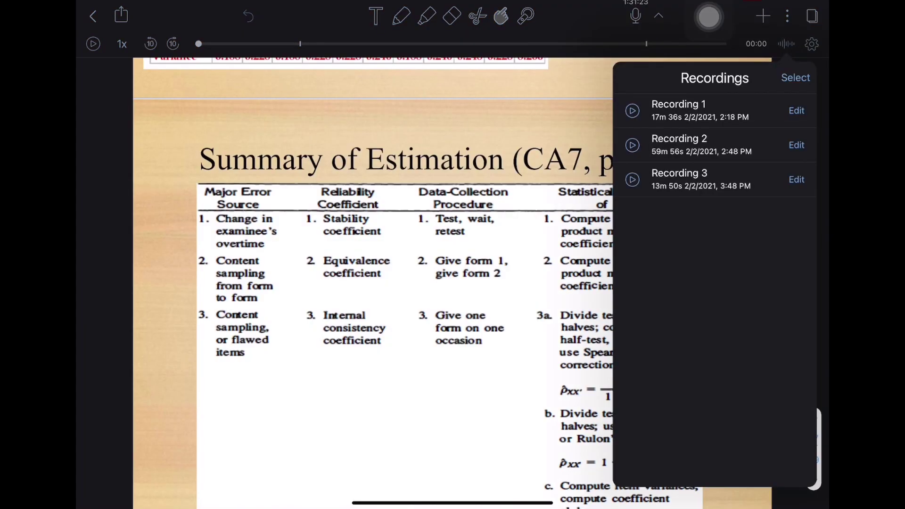
left_click(796, 179)
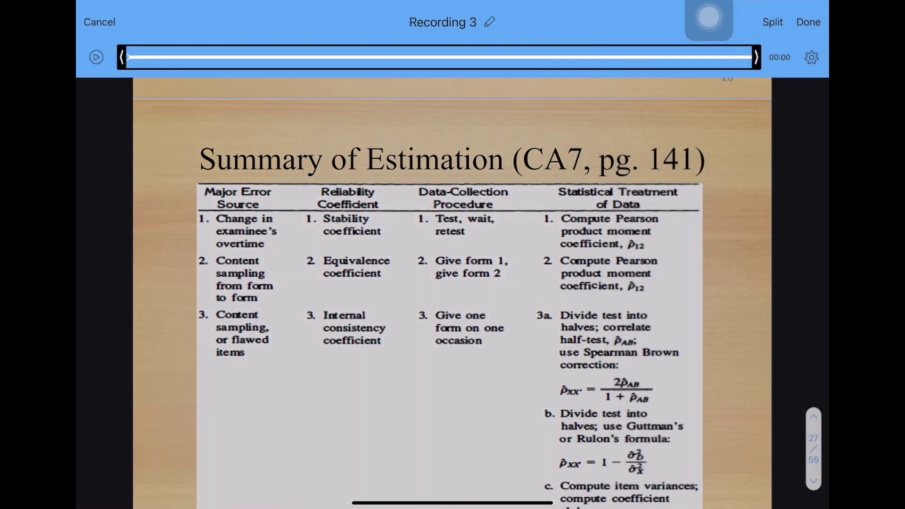
left_click_drag(757, 57, 741, 57)
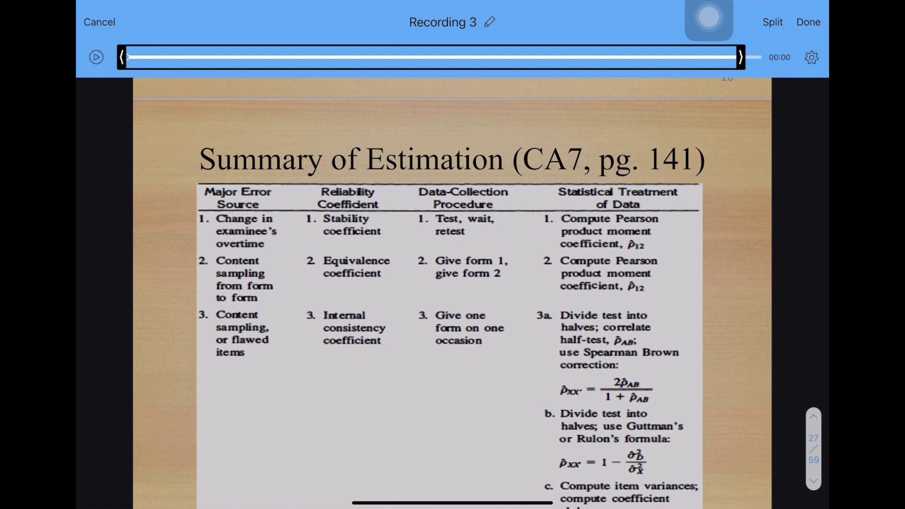
left_click(808, 22)
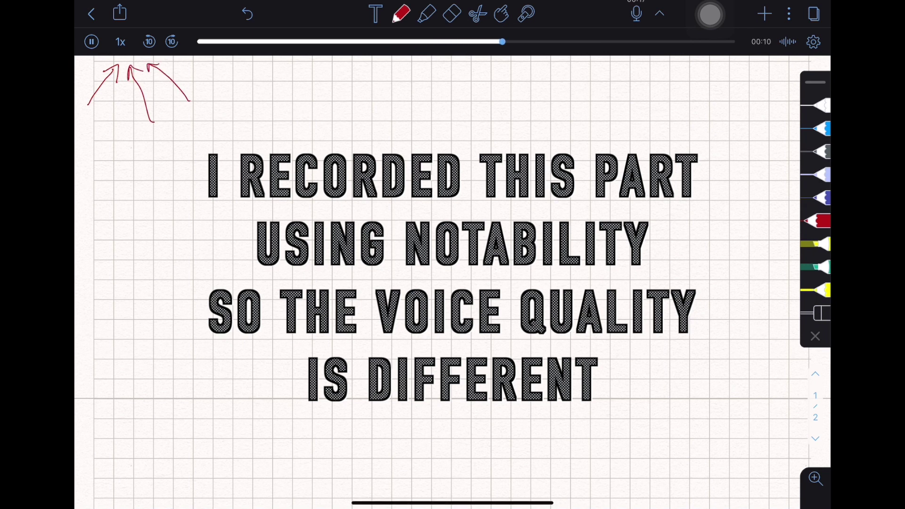
Raise the playback speed from 1x to 1.5x, then 2x
left_click(120, 41)
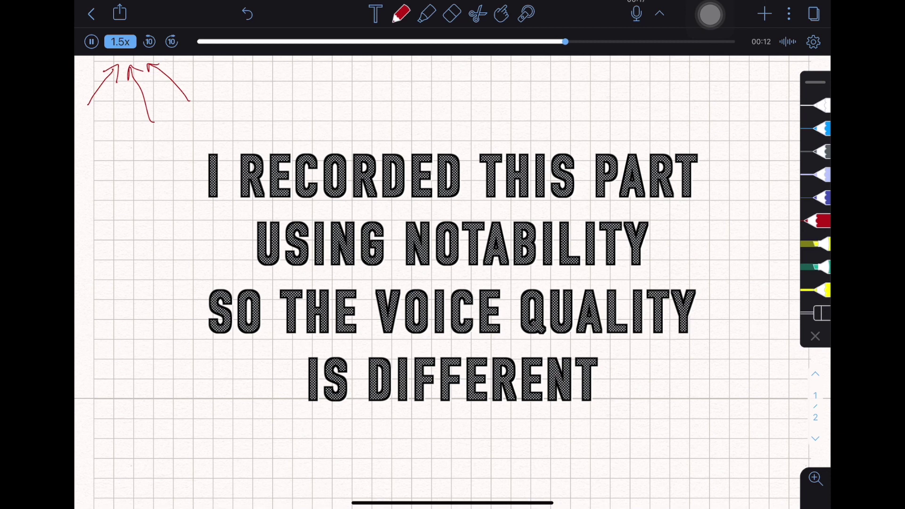
left_click(120, 41)
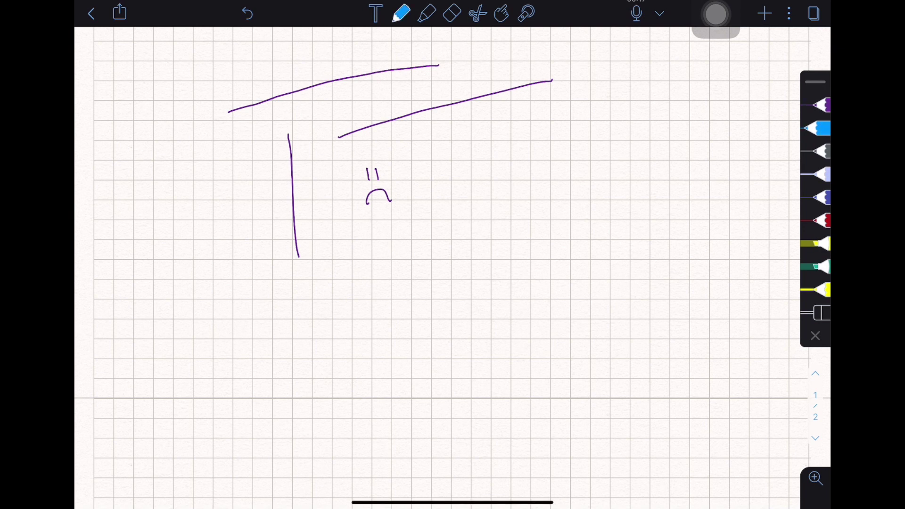
Draw a straight blue line, then select it and nudge it slightly left and down
mouse_move(491, 151)
left_mouse_down()
mouse_move(690, 141)
mouse_move(704, 151)
left_mouse_up()
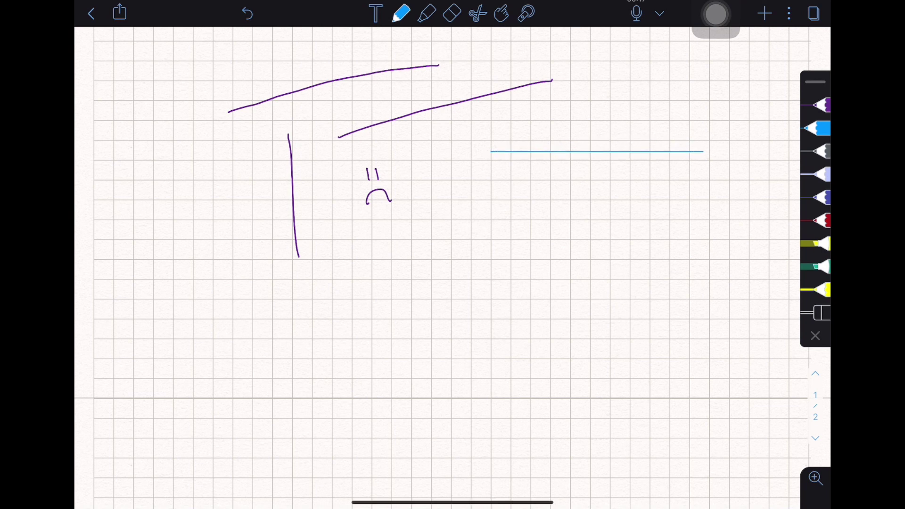
left_click(477, 13)
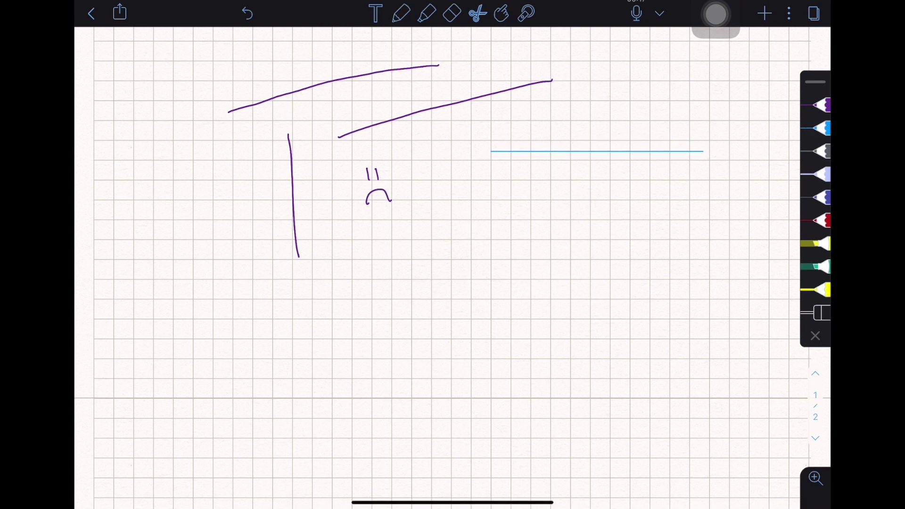
left_click(598, 151)
left_click_drag(491, 151, 495, 152)
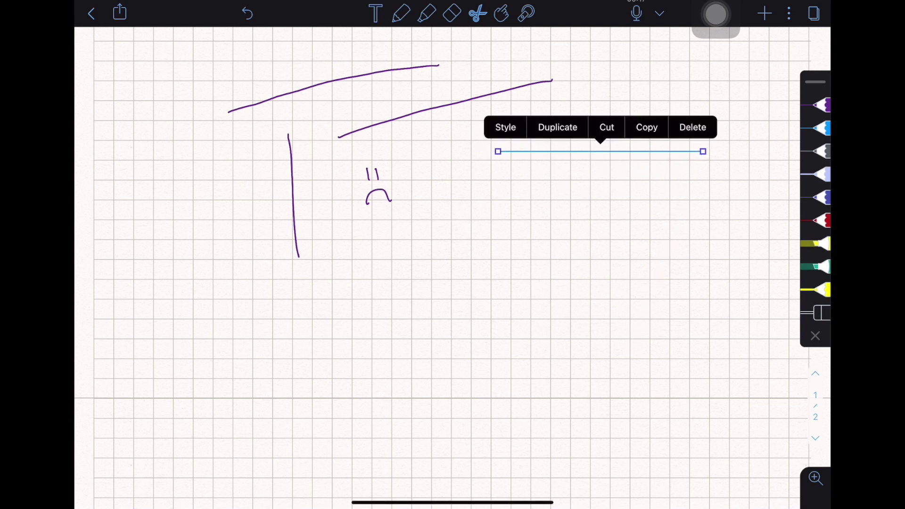
mouse_move(600, 152)
left_mouse_down()
mouse_move(574, 165)
mouse_move(601, 148)
mouse_move(554, 149)
mouse_move(576, 136)
left_mouse_up()
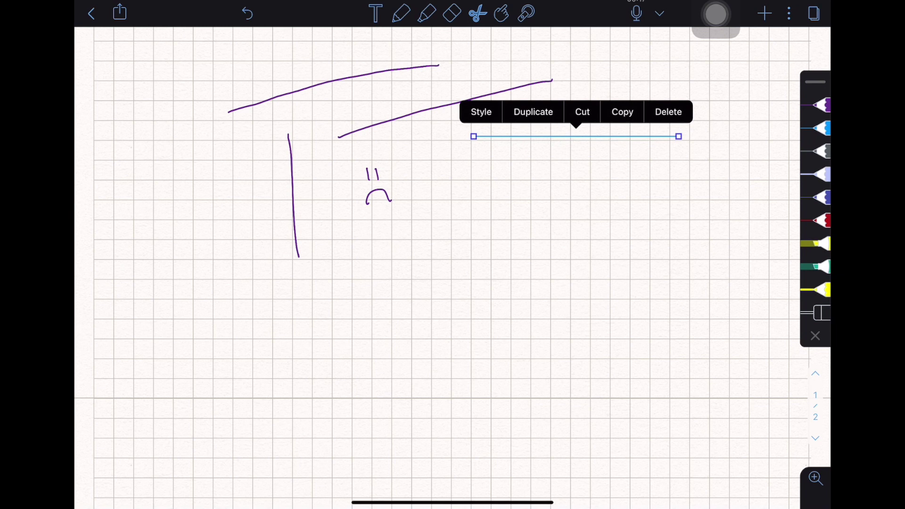
Lasso every stroke on the page and delete them
left_click(478, 13)
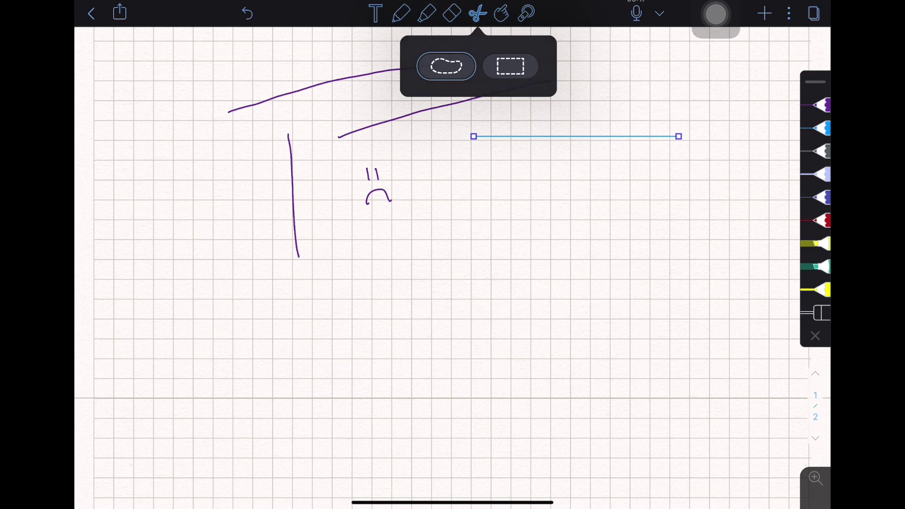
mouse_move(217, 58)
left_mouse_down()
mouse_move(654, 52)
mouse_move(714, 148)
mouse_move(716, 325)
left_mouse_up()
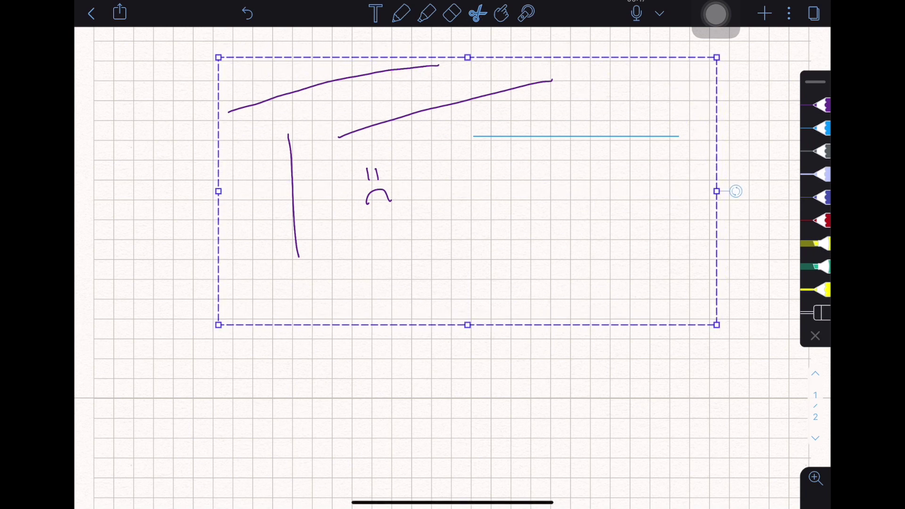
left_click(602, 33)
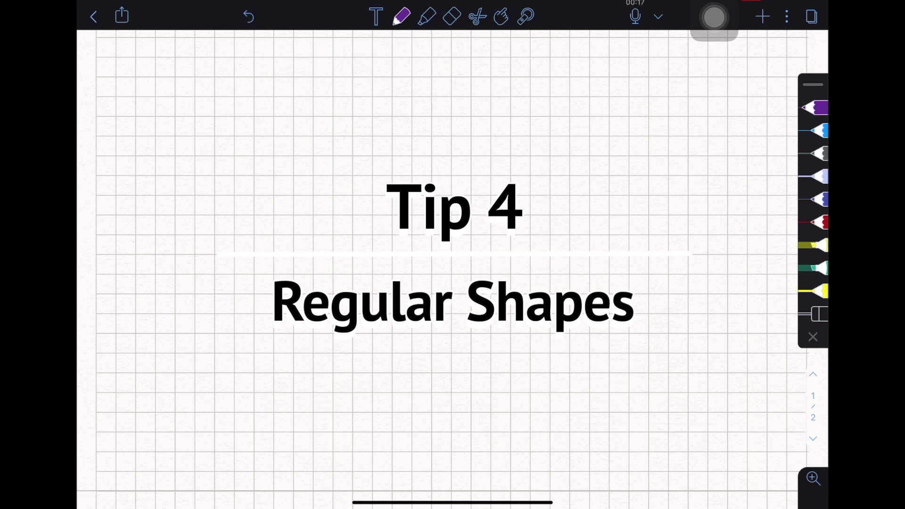
Sketch a freehand purple pentagon and circle, and start a triangle further right
mouse_move(267, 112)
left_mouse_down()
mouse_move(287, 89)
mouse_move(315, 149)
mouse_move(267, 116)
left_mouse_up()
mouse_move(387, 95)
left_mouse_down()
mouse_move(445, 108)
mouse_move(388, 95)
left_mouse_up()
mouse_move(483, 113)
left_mouse_down()
mouse_move(495, 93)
mouse_move(556, 118)
mouse_move(501, 151)
mouse_move(482, 115)
left_mouse_up()
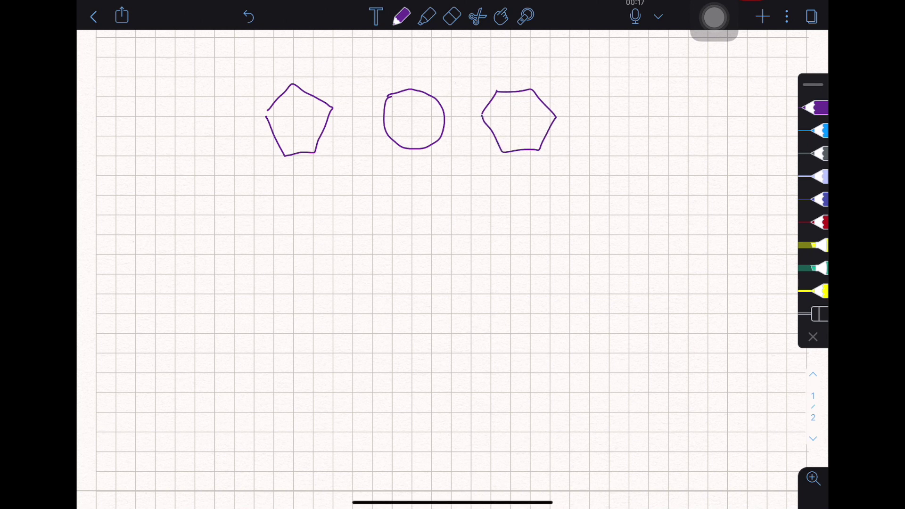
Draw a snapped regular pentagon, circle and hexagon in the second row
mouse_move(266, 235)
left_mouse_down()
mouse_move(327, 215)
mouse_move(333, 265)
mouse_move(266, 235)
left_mouse_up()
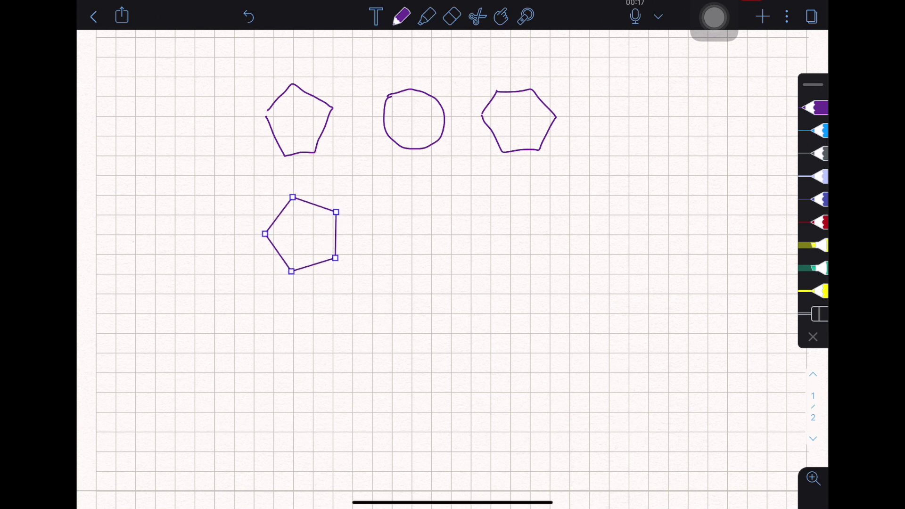
mouse_move(394, 207)
left_mouse_down()
mouse_move(441, 269)
mouse_move(397, 206)
left_mouse_up()
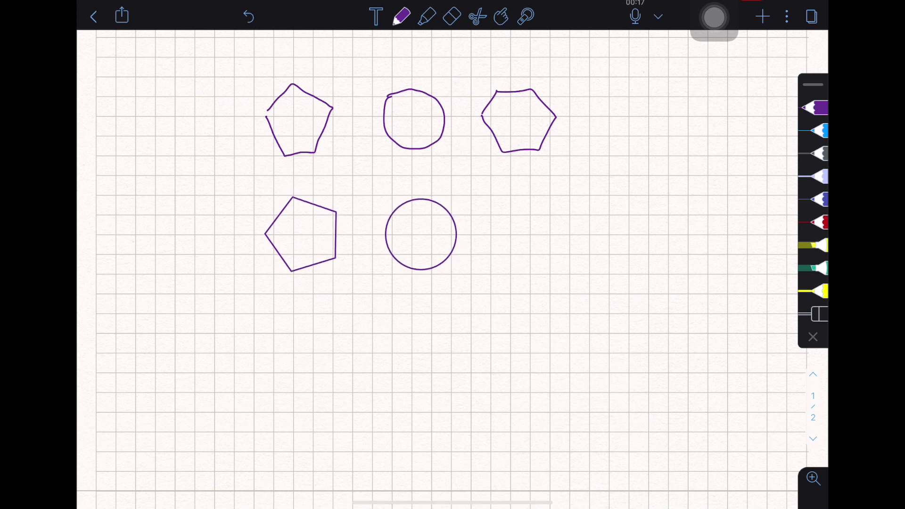
mouse_move(496, 228)
left_mouse_down()
mouse_move(510, 200)
mouse_move(577, 223)
mouse_move(529, 273)
mouse_move(495, 230)
left_mouse_up()
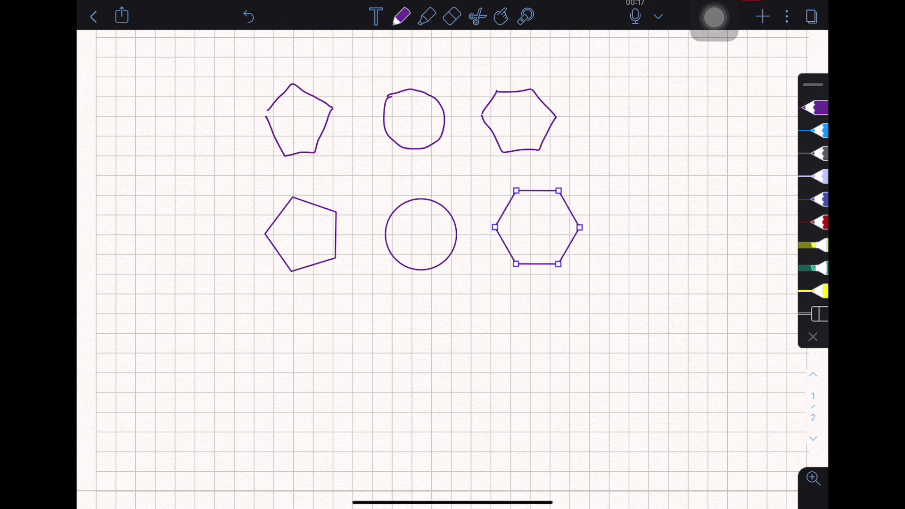
Add a snapped star at the lower left, reshape three points, and move it up-left
mouse_move(172, 314)
left_mouse_down()
mouse_move(214, 306)
mouse_move(207, 255)
mouse_move(173, 314)
left_mouse_up()
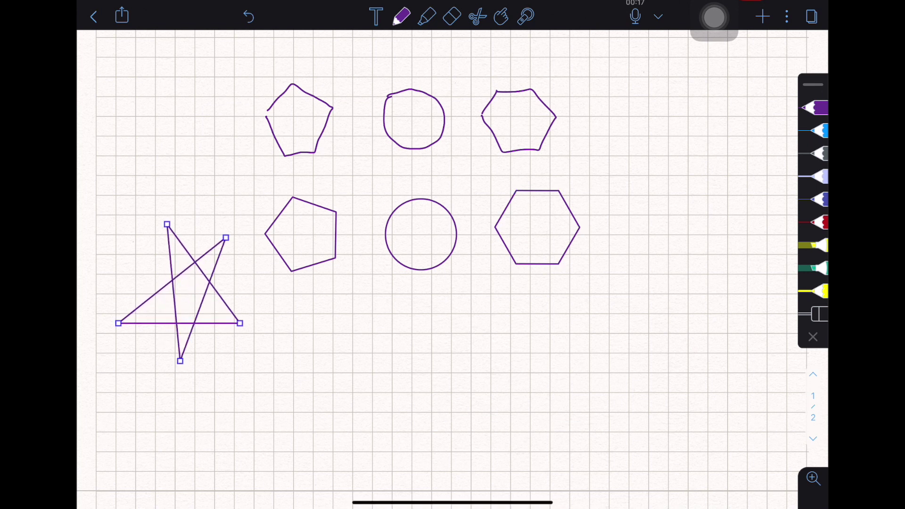
left_click_drag(118, 323, 136, 290)
left_click_drag(240, 324, 238, 304)
left_click_drag(175, 373, 187, 347)
left_click_drag(187, 283, 176, 241)
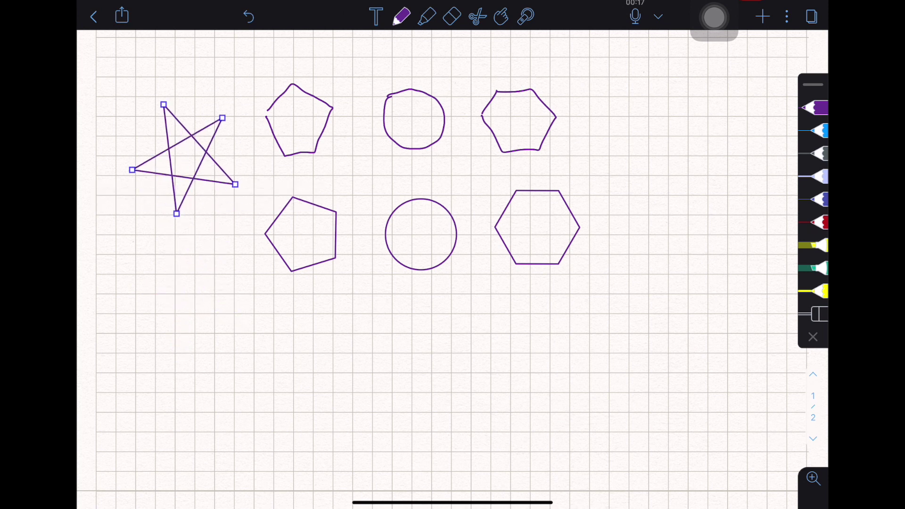
key("Escape")
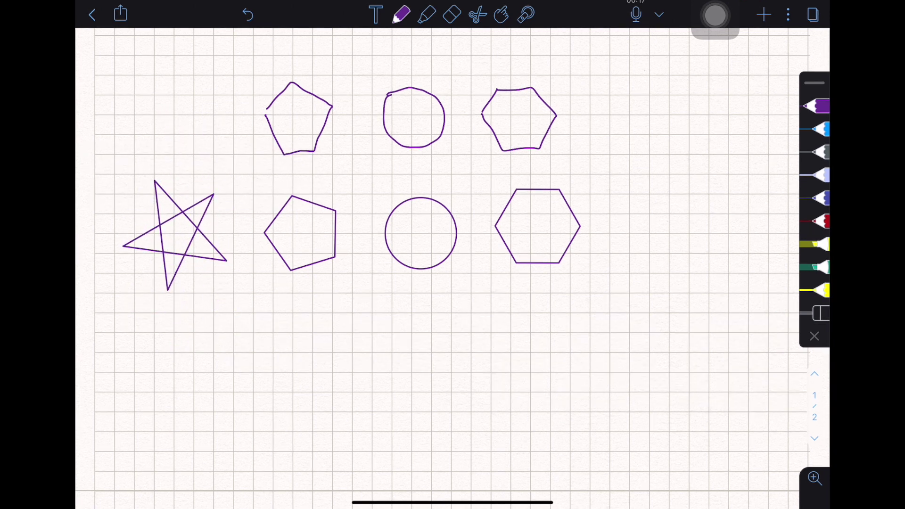
Draw a downward purple arrow with red marks beside it, then a clean snapped arrow
left_click_drag(626, 93, 636, 143)
left_click(819, 221)
left_click_drag(648, 83, 650, 92)
left_click_drag(657, 82, 664, 104)
left_click(819, 106)
mouse_move(633, 189)
left_mouse_down()
mouse_move(640, 271)
mouse_move(654, 250)
left_mouse_up()
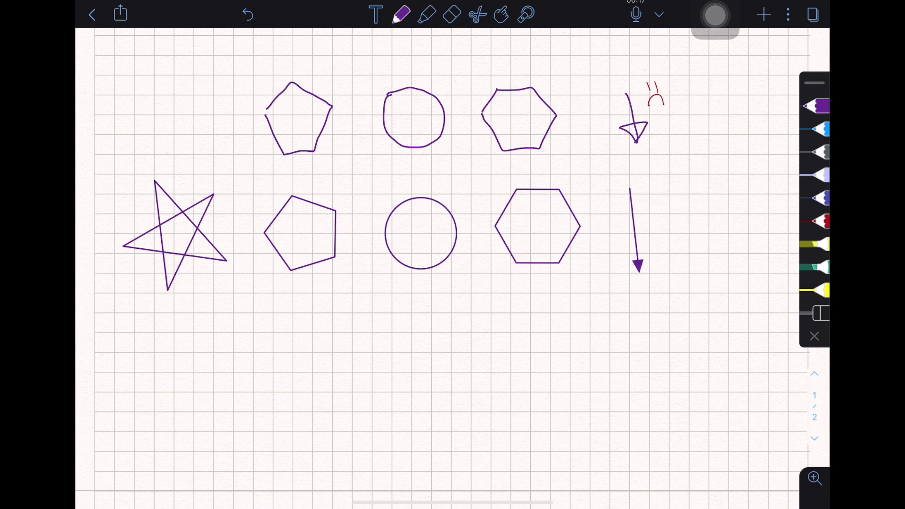
Add a freehand curved arrow with marks, then a snapped curved arrow bent leftward
mouse_move(715, 98)
left_mouse_down()
mouse_move(742, 99)
mouse_move(723, 145)
mouse_move(730, 147)
left_mouse_up()
left_click_drag(760, 88, 767, 104)
left_click_drag(711, 194, 719, 274)
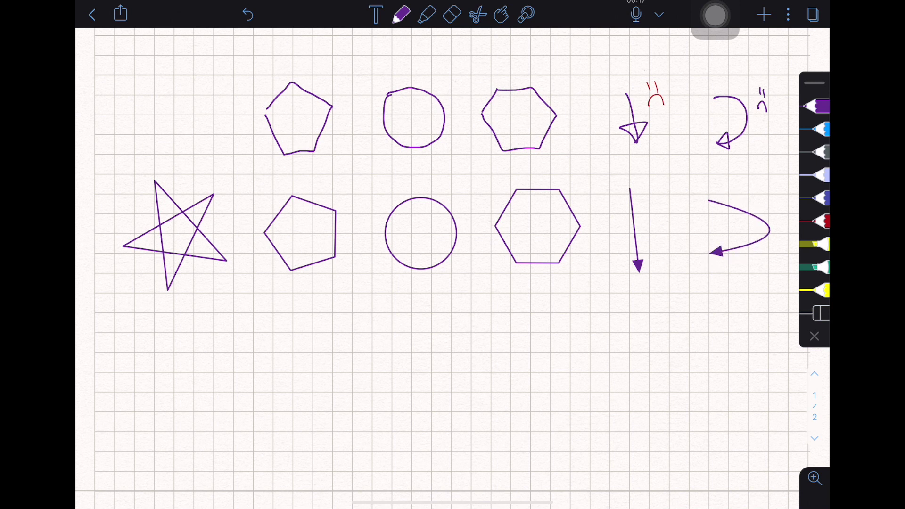
left_click(768, 234)
left_click_drag(766, 233, 749, 234)
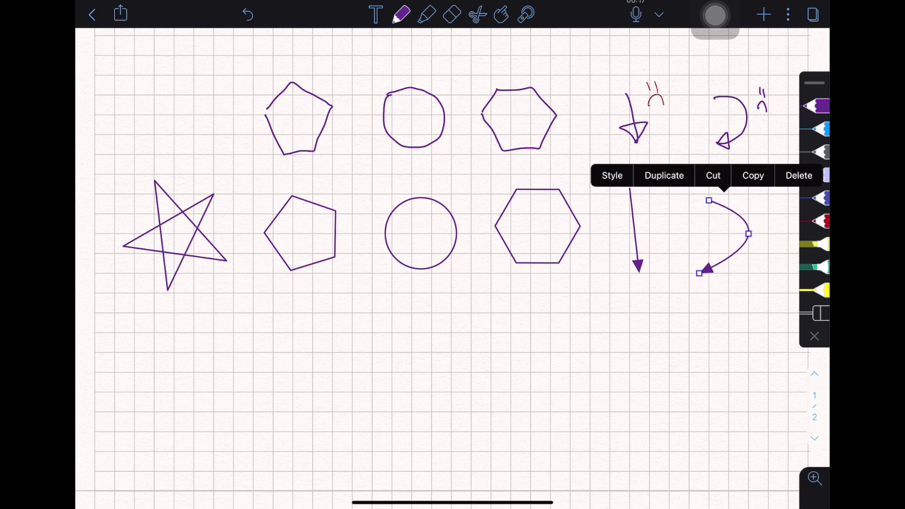
Draw a green highlighter smiley with two eyes and a mouth below the arrows
left_click(817, 267)
left_click_drag(651, 307, 657, 338)
left_click_drag(690, 311, 693, 345)
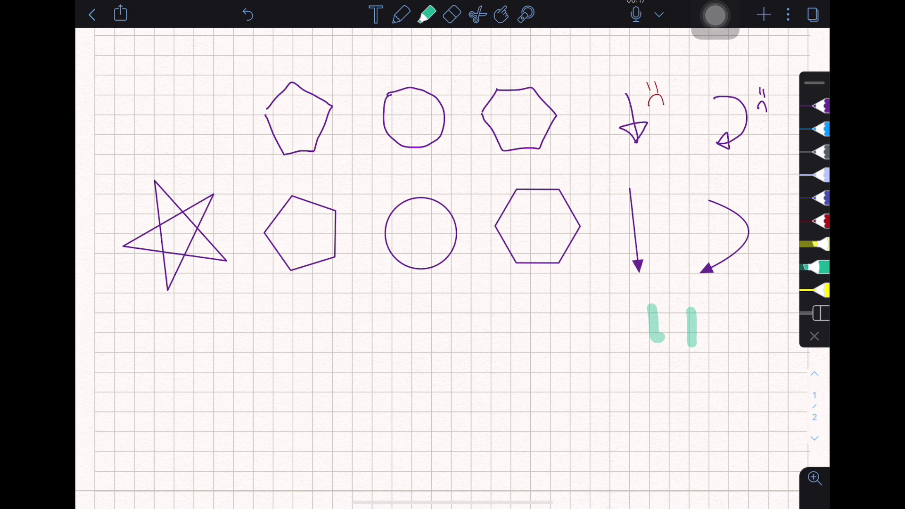
left_click_drag(621, 371, 737, 376)
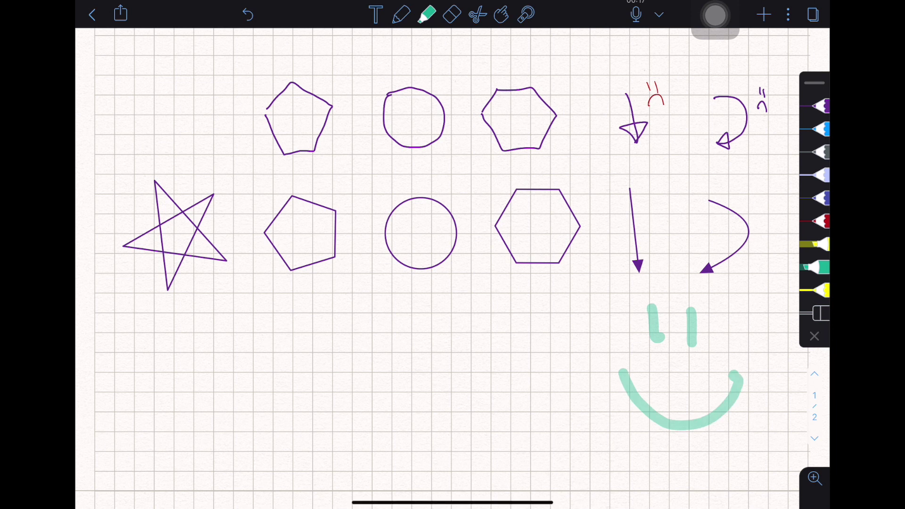
Stretch the lower curved arrow into a long sweep
left_click(478, 14)
left_click(736, 233)
left_click_drag(748, 233, 787, 235)
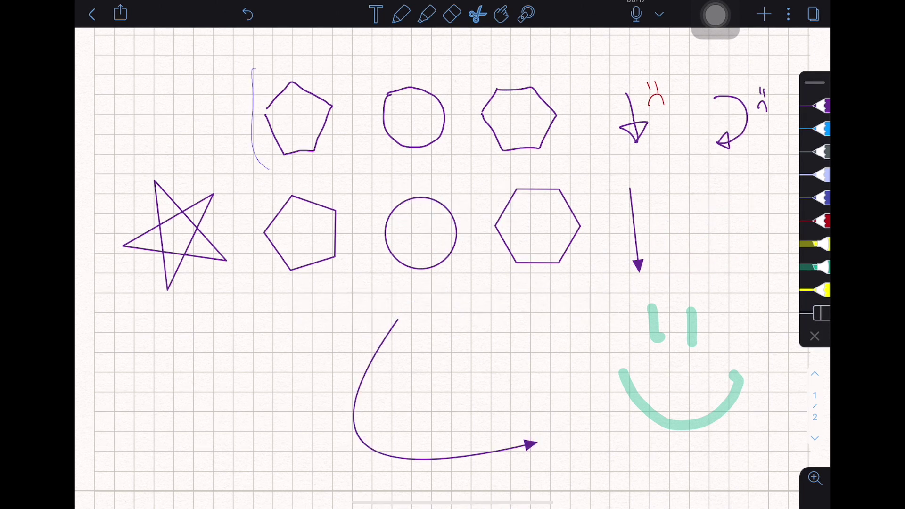
Nudge the top-row freehand shapes right and paste a clean pentagon copy at the lower left
left_click_drag(252, 70, 254, 74)
mouse_move(414, 117)
left_mouse_down()
mouse_move(268, 244)
mouse_move(529, 117)
mouse_move(431, 105)
left_mouse_up()
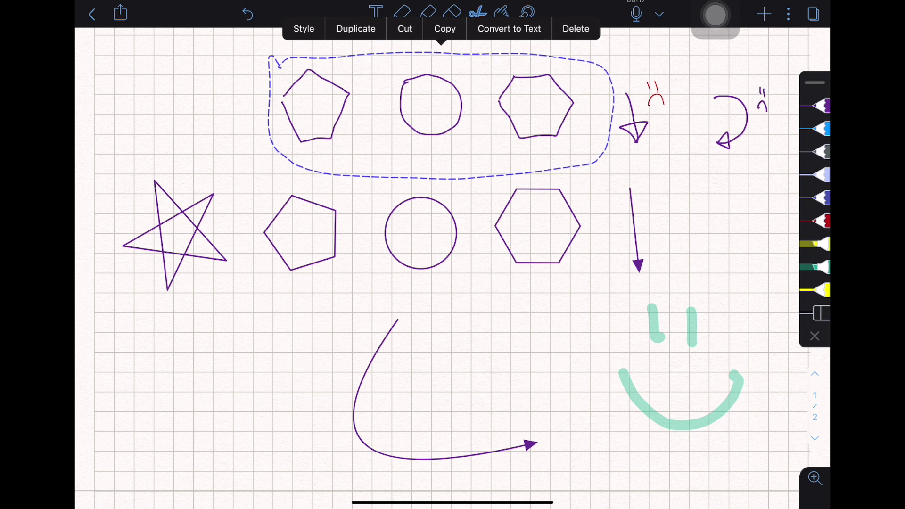
left_click_drag(270, 186, 275, 186)
left_click(352, 153)
left_click(227, 353)
left_click(192, 338)
left_click(319, 369)
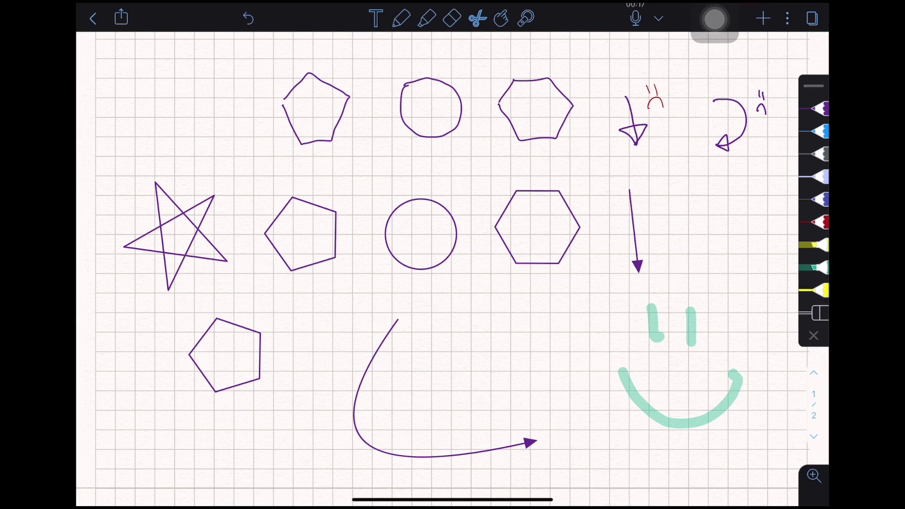
Select the clean middle circle and try magenta, orange and yellow swatches on it
left_click_drag(432, 166, 453, 170)
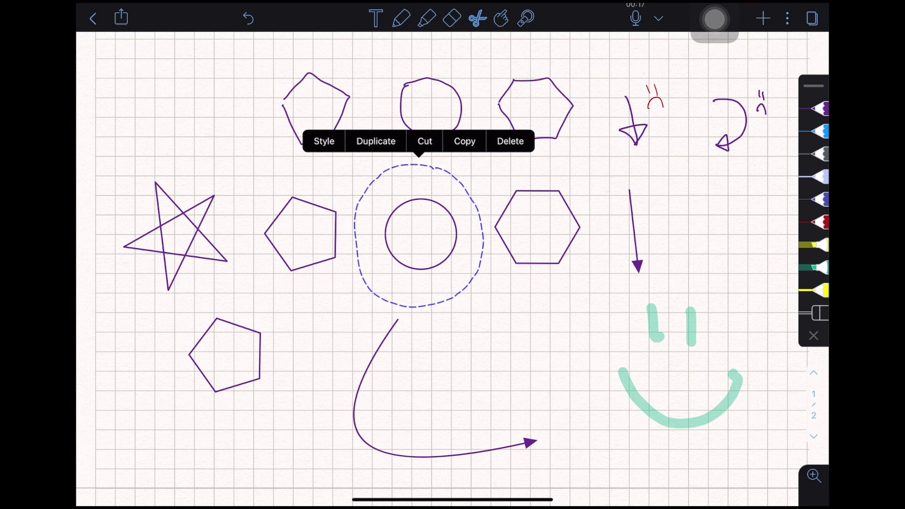
left_click(324, 141)
left_click(742, 200)
left_click(742, 229)
left_click(712, 200)
left_click(712, 229)
left_click(683, 200)
left_click(682, 229)
left_click(652, 200)
Try green, blue and navy swatches, then make the circle orange-red and deselect it
left_click(652, 230)
left_click(652, 260)
left_click(682, 260)
left_click(712, 259)
left_click(742, 260)
left_click_drag(735, 260, 651, 258)
left_click(652, 230)
left_click(453, 396)
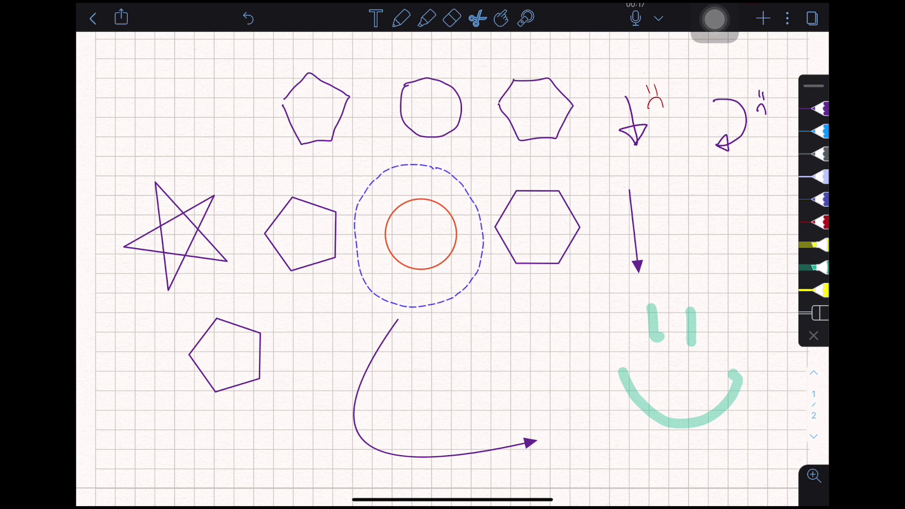
key("Escape")
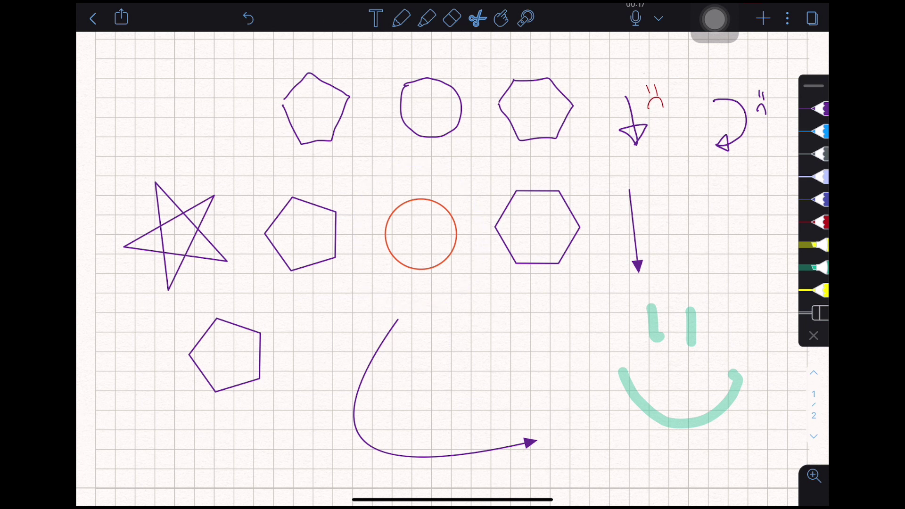
left_click(817, 108)
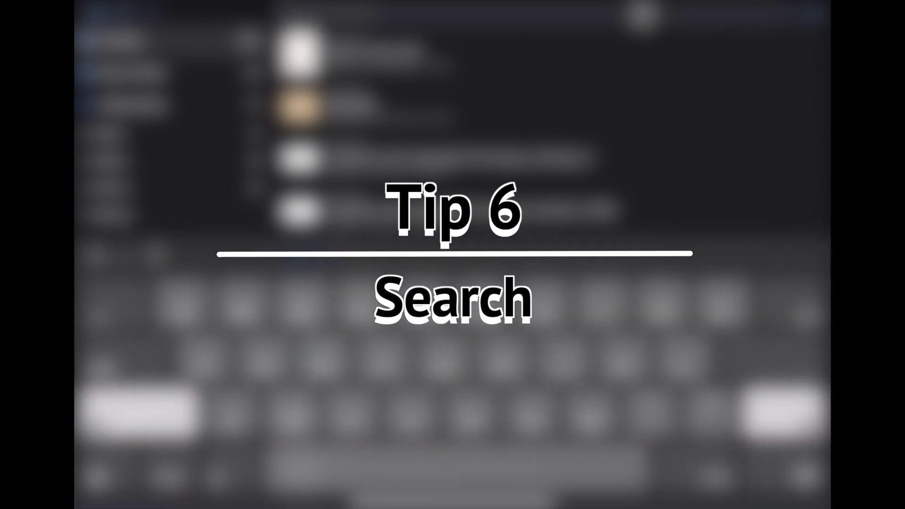
type("Chubby")
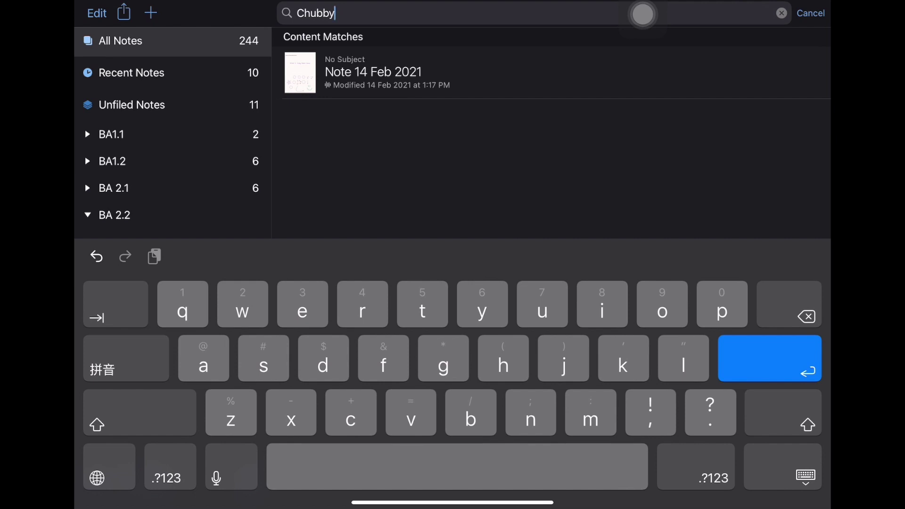
Open the 'Chubby' search result and circle the typed match, labelling it 'Typed'
left_click(373, 71)
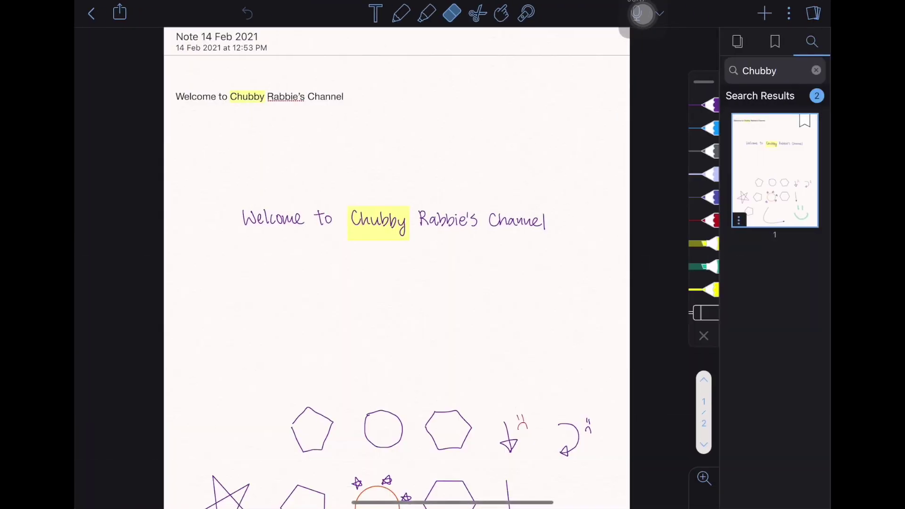
left_click(706, 104)
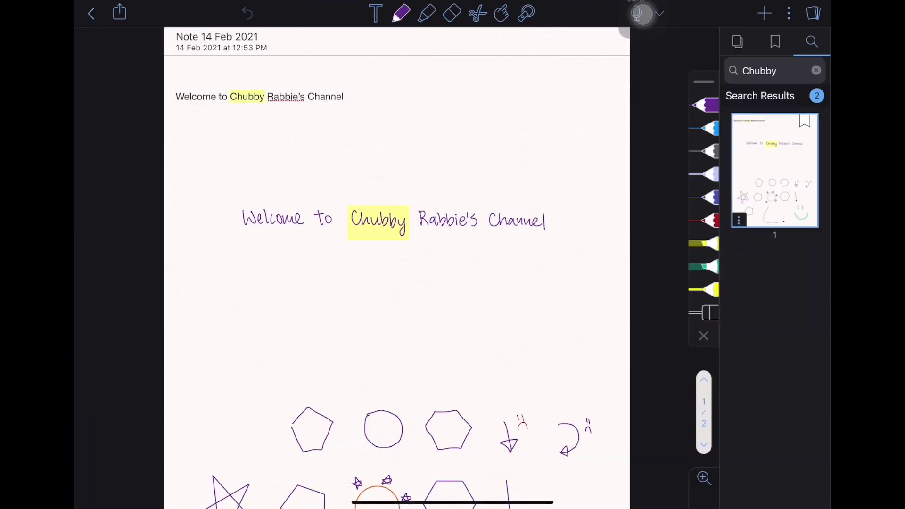
left_click_drag(243, 82, 277, 69)
mouse_move(273, 69)
left_mouse_down()
mouse_move(282, 89)
mouse_move(292, 78)
left_mouse_up()
left_click_drag(292, 78, 309, 67)
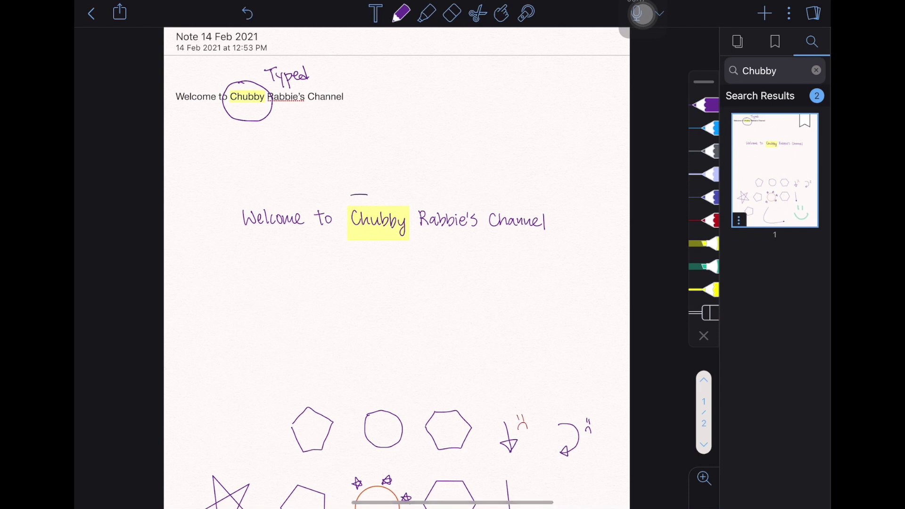
Box the handwritten 'Chubby' match and label it 'Written'
left_click_drag(367, 194, 388, 178)
mouse_move(389, 187)
left_mouse_down()
mouse_move(396, 178)
mouse_move(408, 188)
left_mouse_up()
mouse_move(410, 172)
left_mouse_down()
mouse_move(413, 188)
mouse_move(425, 187)
left_mouse_up()
left_click_drag(426, 188, 436, 187)
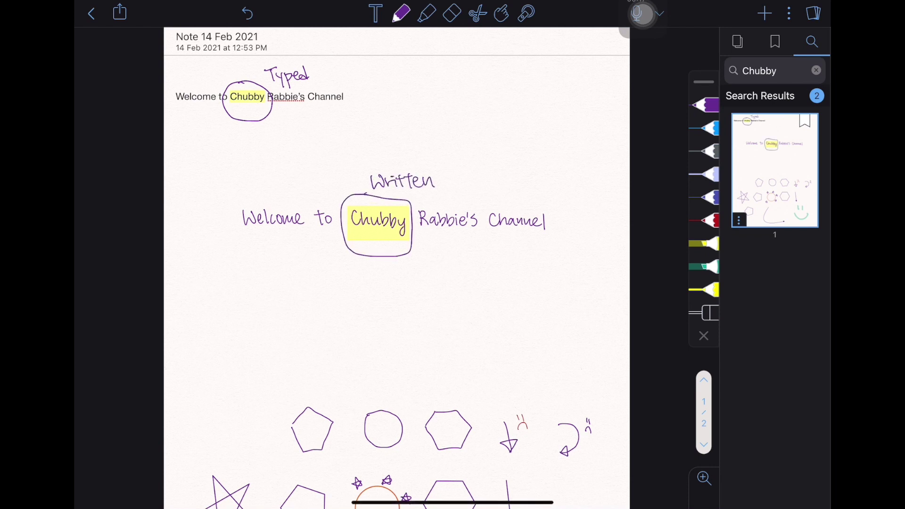
Tick both the typed and handwritten matches with the green highlighter
left_click(706, 266)
left_click_drag(282, 133, 338, 75)
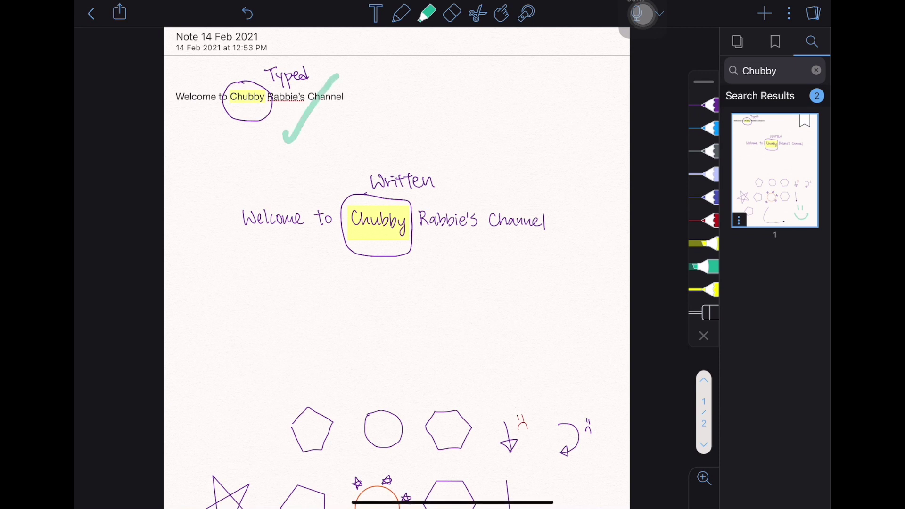
left_click_drag(450, 193, 508, 148)
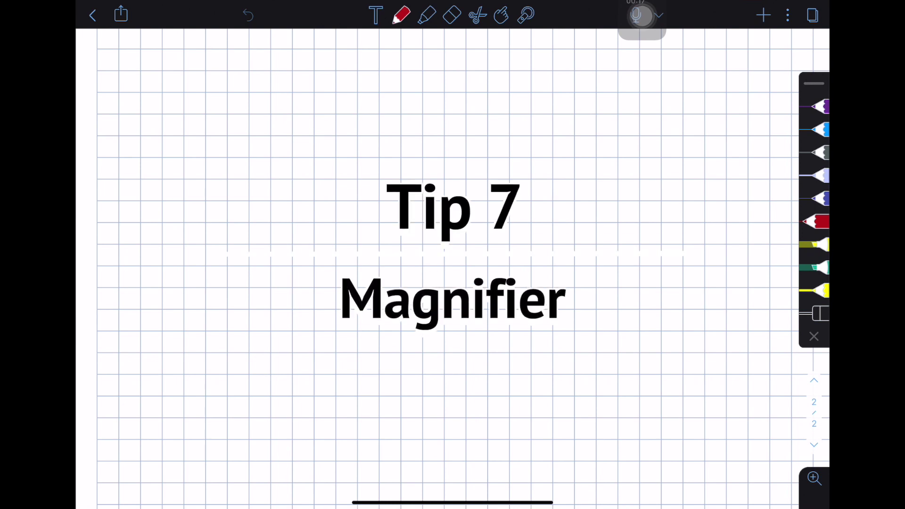
Draw two red arrows at the lower right and turn on the magnifier
mouse_move(760, 384)
left_mouse_down()
mouse_move(789, 461)
mouse_move(800, 460)
left_mouse_up()
mouse_move(714, 392)
left_mouse_down()
mouse_move(714, 439)
mouse_move(786, 475)
mouse_move(776, 485)
left_mouse_up()
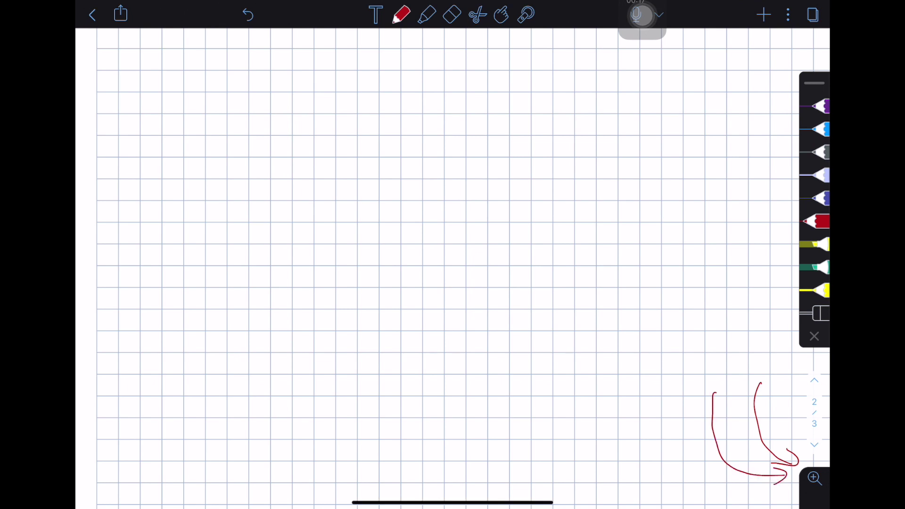
left_click(814, 478)
Write 'You can write here' in red through the magnified writing area
mouse_move(144, 417)
left_mouse_down()
mouse_move(170, 459)
mouse_move(218, 452)
left_mouse_up()
mouse_move(269, 433)
left_mouse_down()
mouse_move(287, 453)
mouse_move(320, 452)
left_mouse_up()
left_click_drag(362, 436, 440, 453)
mouse_move(478, 423)
left_mouse_down()
mouse_move(519, 453)
mouse_move(548, 453)
left_mouse_up()
On a new line, write 'Next line… Yeah', then 'Zoom In'
left_click(757, 316)
mouse_move(154, 456)
left_mouse_down()
mouse_move(177, 427)
mouse_move(286, 450)
left_mouse_up()
left_click_drag(293, 433, 335, 449)
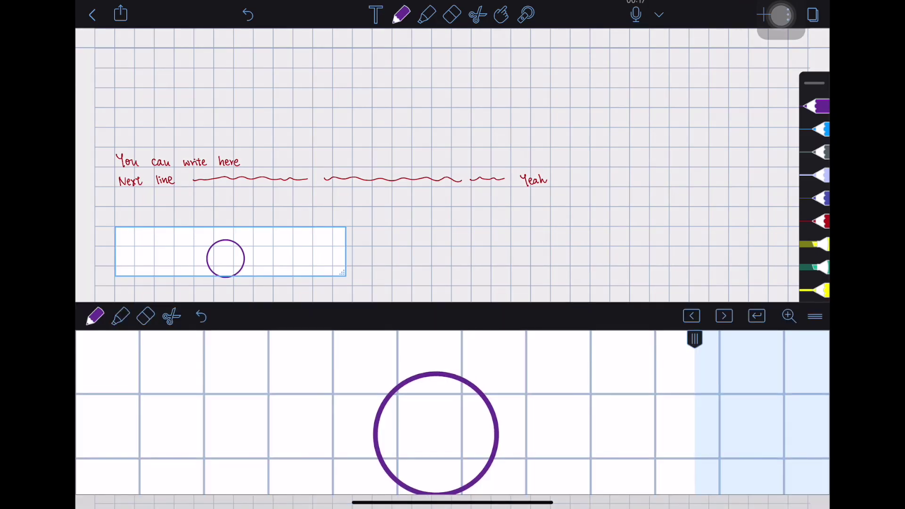
mouse_move(520, 416)
left_mouse_down()
mouse_move(569, 447)
mouse_move(621, 444)
left_mouse_up()
mouse_move(163, 361)
left_mouse_down()
mouse_move(188, 392)
mouse_move(249, 364)
mouse_move(272, 377)
left_mouse_up()
mouse_move(270, 417)
left_mouse_down()
mouse_move(294, 420)
mouse_move(286, 445)
left_mouse_up()
left_click_drag(306, 436, 346, 436)
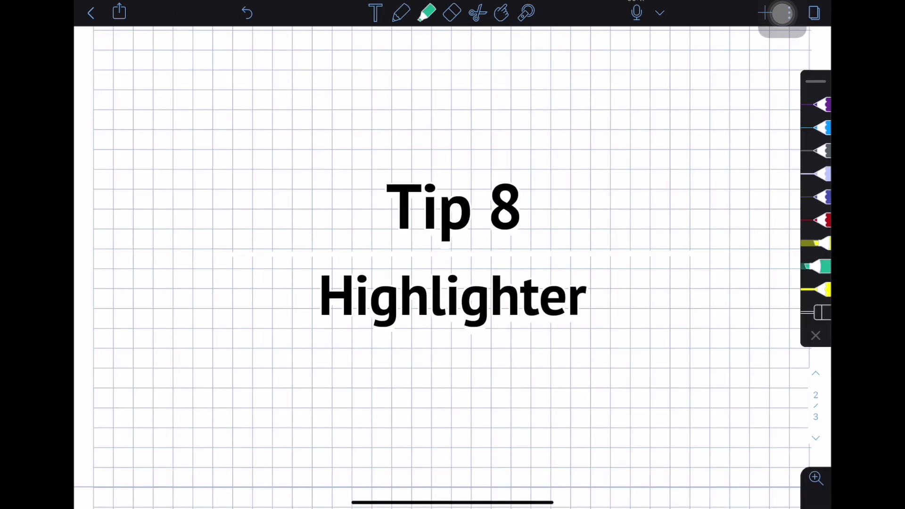
Paint a large diagonal green highlighter patch across the page
left_click_drag(354, 145, 414, 115)
left_click_drag(290, 212, 439, 121)
mouse_move(282, 247)
left_mouse_down()
mouse_move(466, 142)
mouse_move(487, 156)
left_mouse_up()
mouse_move(313, 278)
left_mouse_down()
mouse_move(501, 173)
mouse_move(541, 184)
left_mouse_up()
left_click_drag(354, 306, 552, 194)
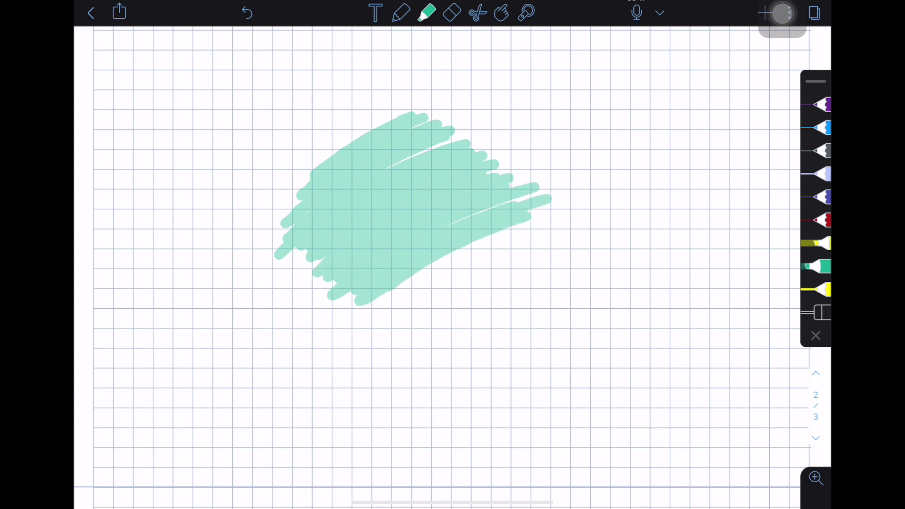
mouse_move(364, 332)
left_mouse_down()
mouse_move(556, 226)
mouse_move(562, 244)
left_mouse_up()
left_click_drag(396, 358, 591, 291)
left_click_drag(411, 385, 616, 303)
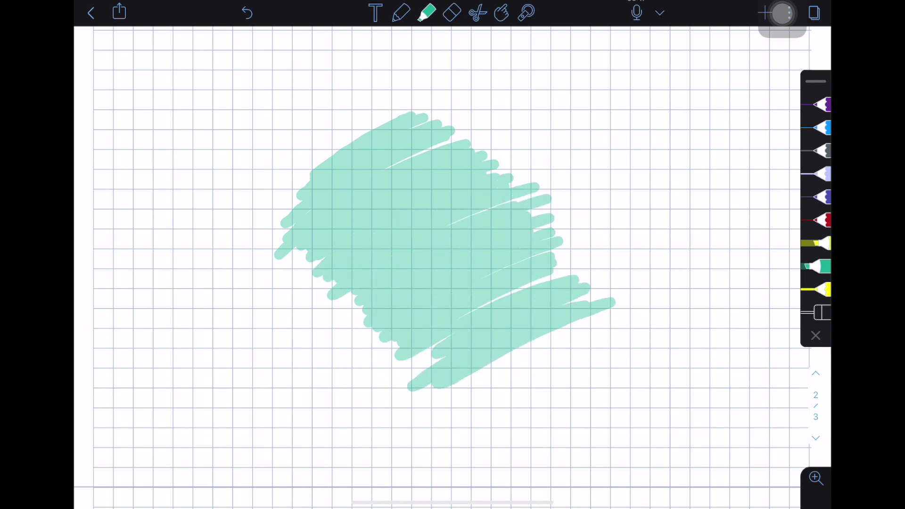
left_click_drag(417, 361, 577, 283)
left_click_drag(438, 385, 633, 304)
left_click_drag(467, 400, 653, 322)
left_click_drag(496, 414, 630, 360)
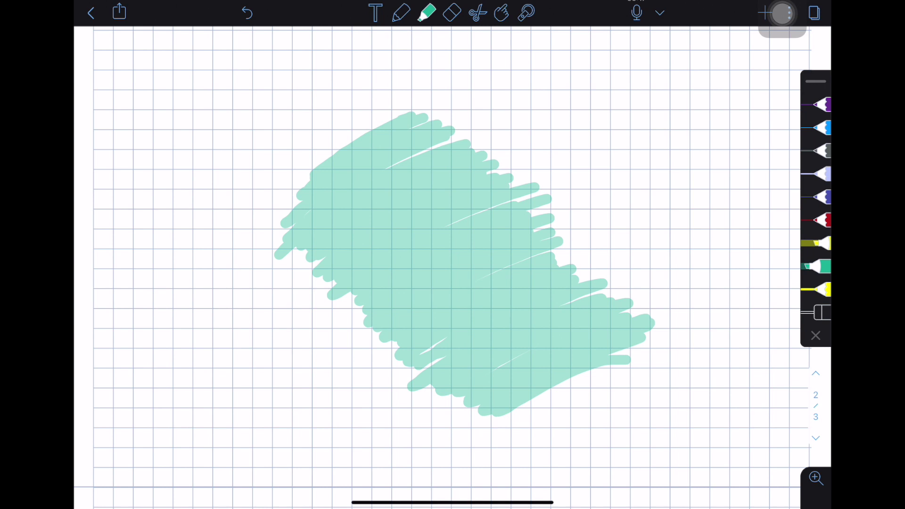
mouse_move(322, 183)
left_mouse_down()
mouse_move(343, 202)
mouse_move(333, 175)
mouse_move(375, 177)
left_mouse_up()
Write 'Overlap' over the patch, with a smiley and a star beneath it
mouse_move(380, 187)
left_mouse_down()
mouse_move(400, 196)
mouse_move(428, 176)
mouse_move(440, 200)
left_mouse_up()
left_click_drag(450, 185, 478, 201)
left_click_drag(488, 176, 504, 186)
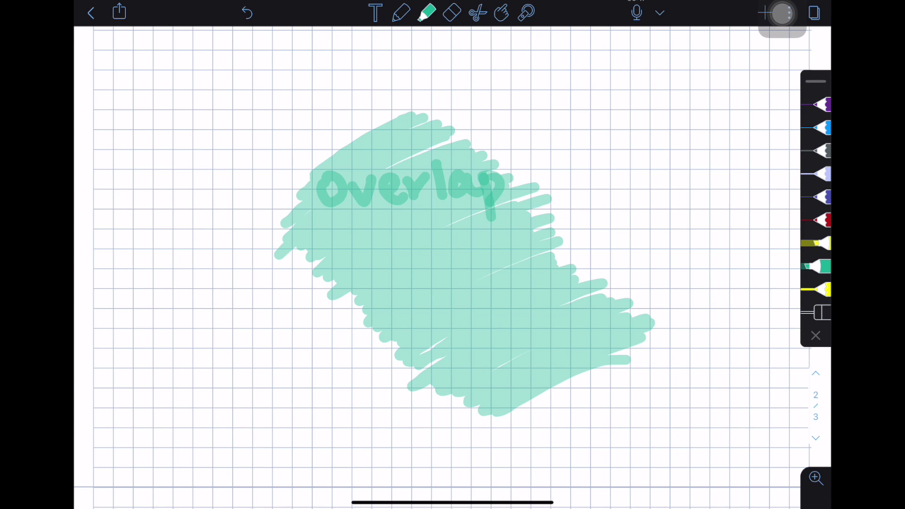
left_click_drag(359, 231, 361, 258)
left_click_drag(391, 228, 392, 262)
left_click_drag(362, 281, 409, 272)
left_click(463, 298)
left_click_drag(463, 297, 461, 303)
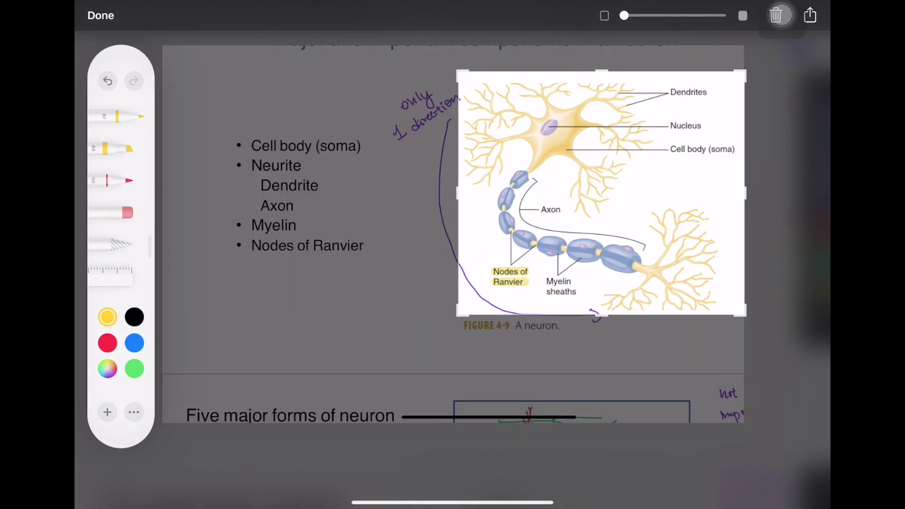
Place the cropped neuron image on the grid page and enlarge it
left_click(100, 15)
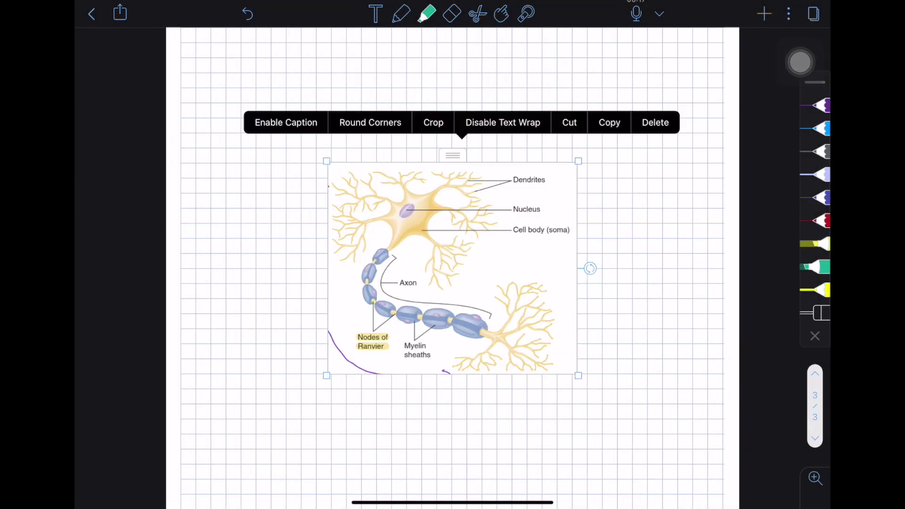
mouse_move(255, 102)
left_mouse_down()
mouse_move(319, 162)
mouse_move(240, 88)
left_mouse_up()
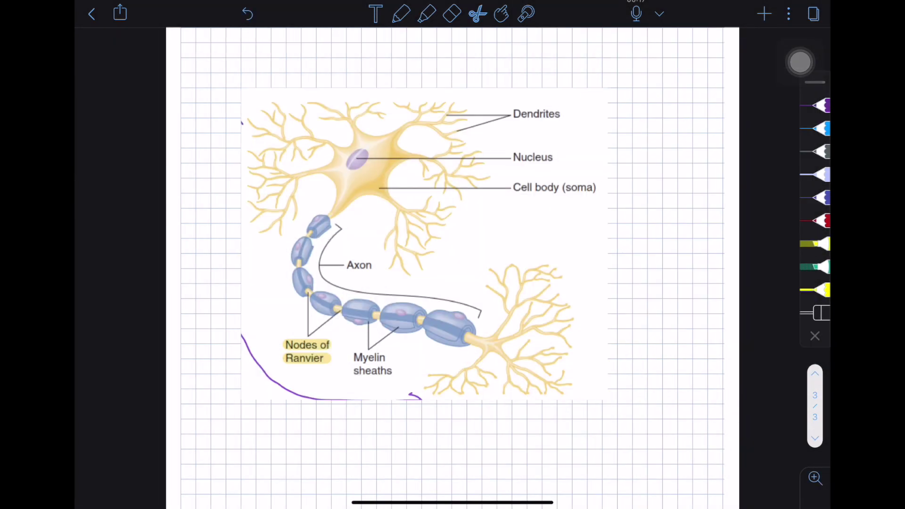
left_click(401, 12)
left_click_drag(635, 94, 675, 91)
scroll(425, 269, "up", 3)
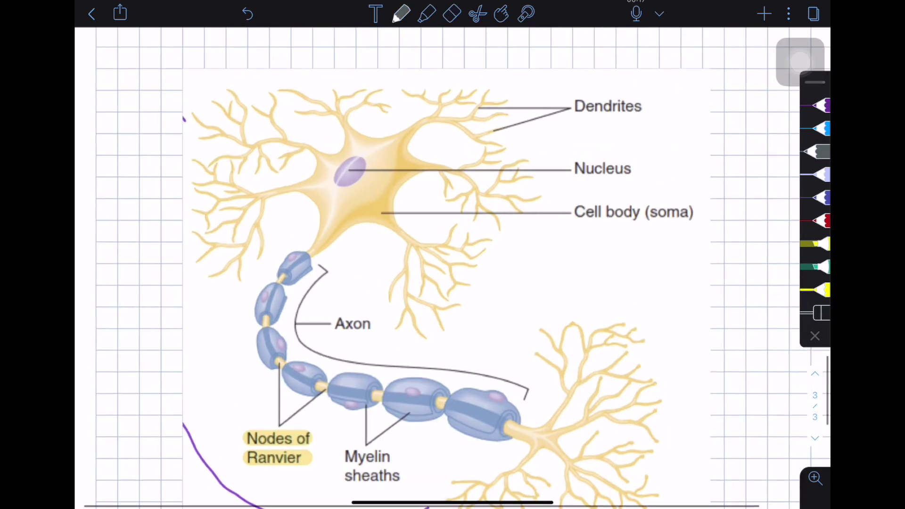
Trace the upper, middle and lower-right dendrites with the orange pen
left_click(817, 152)
left_click_drag(280, 96, 389, 110)
left_click_drag(407, 177, 425, 332)
left_click_drag(551, 332, 637, 424)
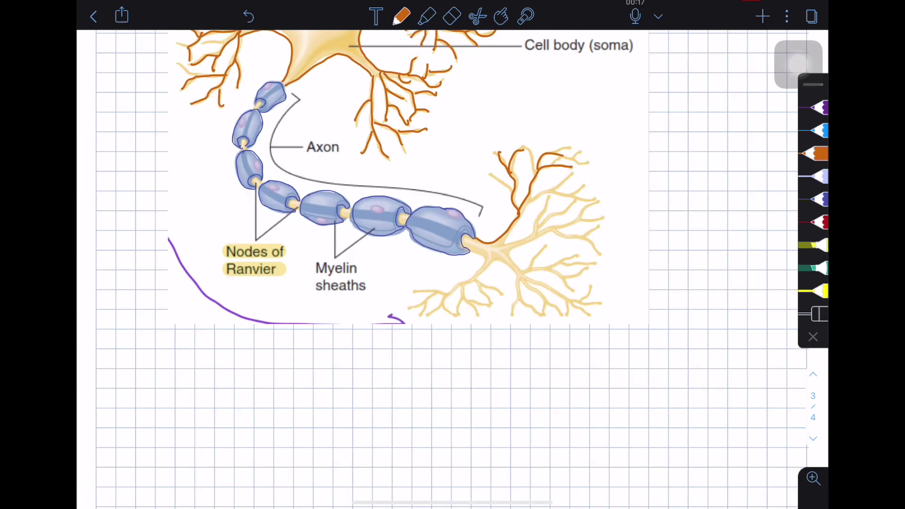
scroll(454, 269, "down", 3)
Highlight the cell body in orange and the nucleus in dark purple
left_click(427, 13)
scroll(453, 269, "up", 3)
mouse_move(397, 142)
left_mouse_down()
mouse_move(283, 248)
mouse_move(367, 149)
mouse_move(418, 248)
left_mouse_up()
left_click_drag(326, 205, 375, 247)
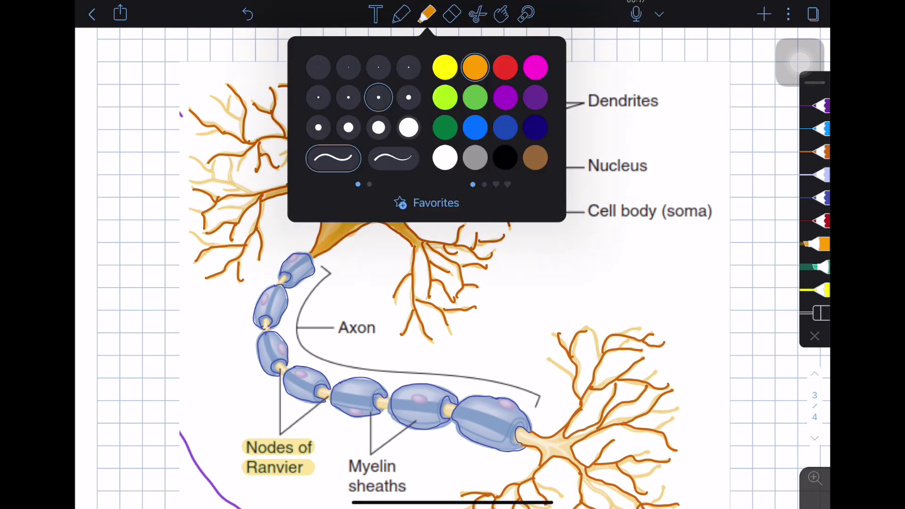
left_click(427, 12)
left_click(505, 95)
left_click_drag(343, 180, 368, 160)
Highlight the myelin sheaths along the axon in blue
left_click(820, 128)
scroll(453, 269, "up", 3)
left_click_drag(305, 152, 262, 248)
left_click_drag(269, 199, 265, 319)
mouse_move(269, 276)
left_mouse_down()
mouse_move(340, 361)
mouse_move(435, 371)
left_mouse_up()
scroll(452, 269, "up", 2)
left_click_drag(350, 262, 616, 333)
left_click_drag(495, 283, 595, 353)
scroll(453, 269, "down", 2)
Reset the highlighter to orange and select the neuron image
left_click(427, 13)
left_click(477, 64)
scroll(452, 269, "down", 3)
left_click(478, 12)
left_click(417, 283)
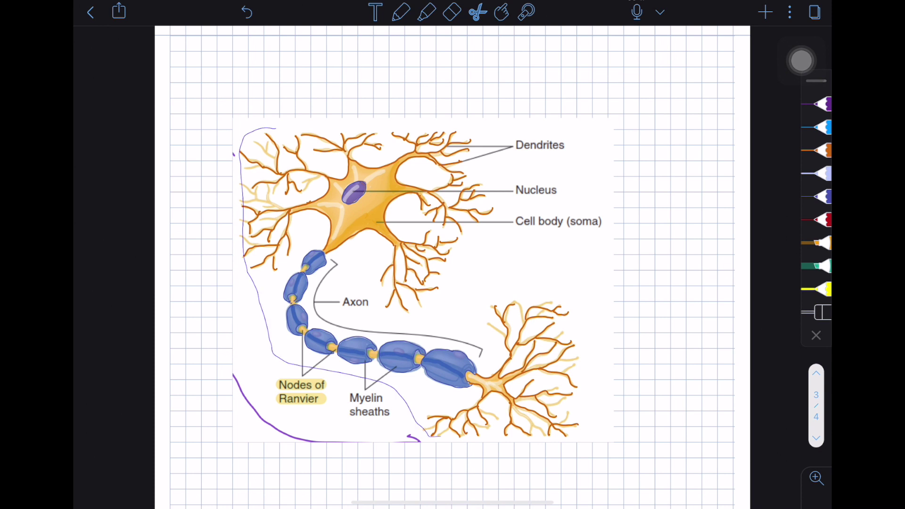
scroll(453, 283, "down", 5)
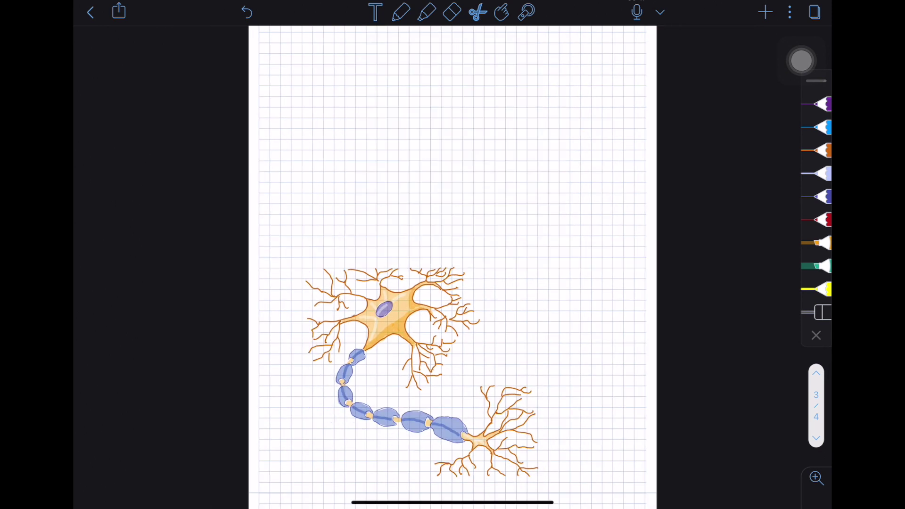
scroll(452, 319, "up", 3)
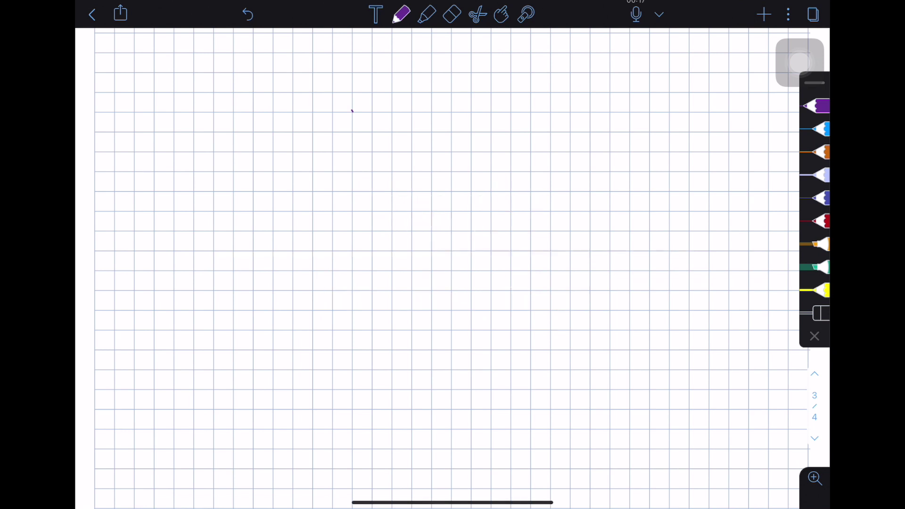
Write 'Double Tapping / Your Apple pencil 2' in purple near the top
mouse_move(353, 113)
left_mouse_down()
mouse_move(456, 88)
mouse_move(470, 99)
mouse_move(537, 85)
left_mouse_up()
mouse_move(383, 153)
left_mouse_down()
mouse_move(418, 157)
mouse_move(599, 99)
mouse_move(608, 105)
left_mouse_up()
left_click_drag(634, 80, 655, 95)
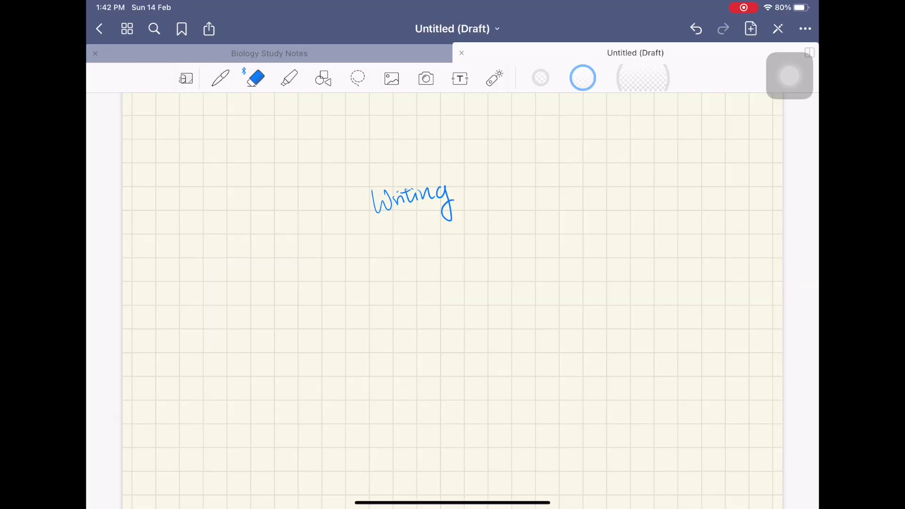
Erase 'Writing' and the yellow highlights, then re-highlight phrases in the paragraph
mouse_move(375, 202)
left_mouse_down()
mouse_move(408, 186)
mouse_move(450, 205)
mouse_move(720, 217)
left_mouse_up()
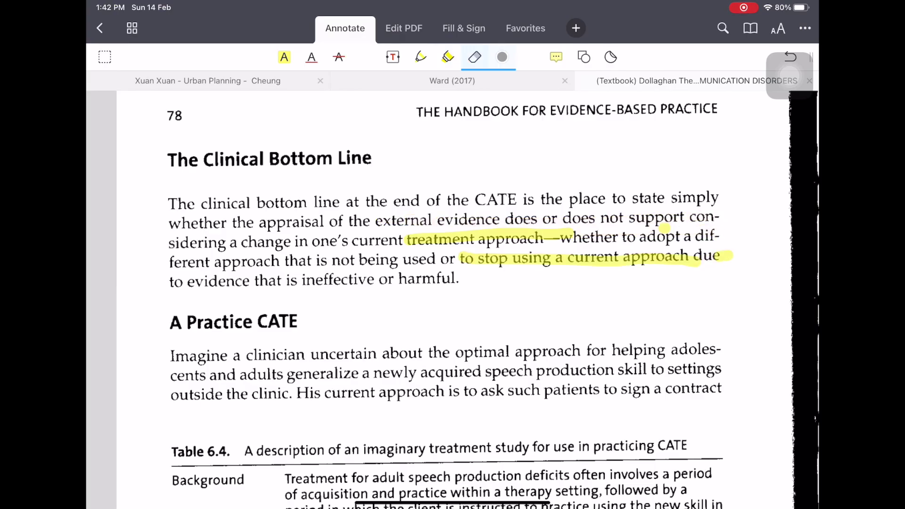
mouse_move(731, 257)
left_mouse_down()
mouse_move(549, 259)
mouse_move(406, 239)
left_mouse_up()
left_click_drag(461, 258, 542, 236)
left_click(447, 56)
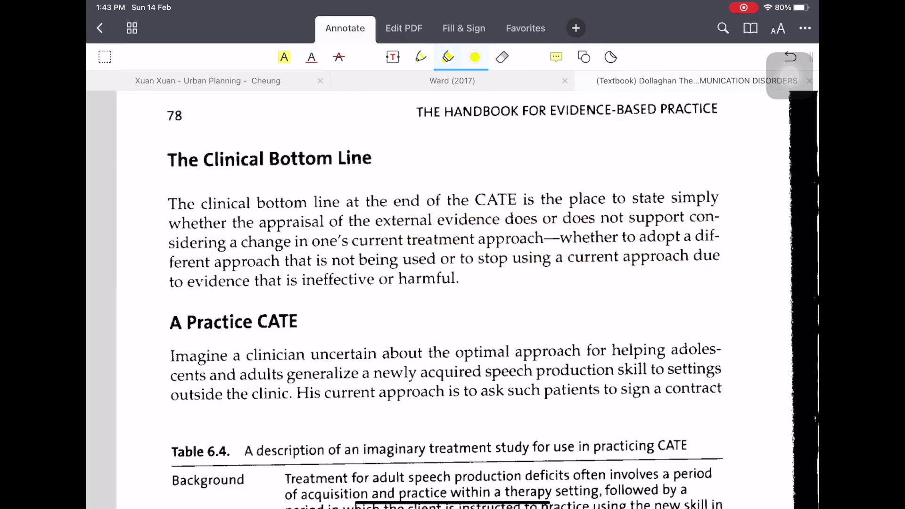
left_click_drag(465, 202, 720, 197)
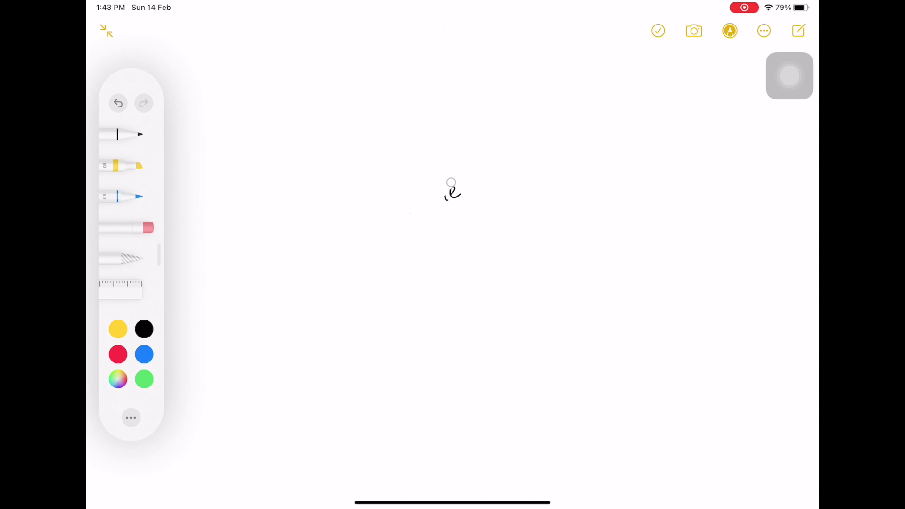
Handwrite 'Write' in black and erase the stray letters after it
left_click(143, 329)
left_click_drag(408, 226, 464, 198)
mouse_move(478, 201)
left_mouse_down()
mouse_move(495, 185)
mouse_move(514, 185)
left_mouse_up()
left_click(137, 227)
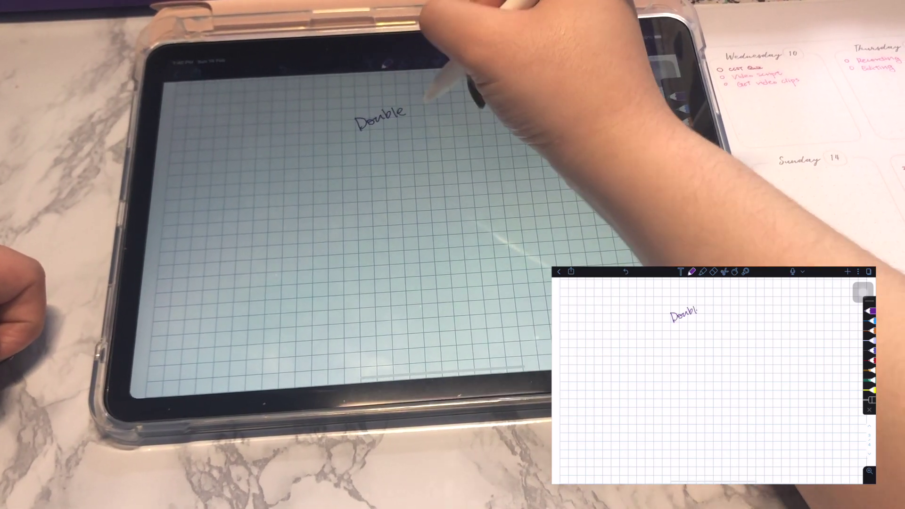
Finish and erase the purple 'Double Tapping / Your' lines, then write 'You can'
mouse_move(412, 106)
left_mouse_down()
mouse_move(425, 119)
mouse_move(488, 89)
mouse_move(496, 120)
left_mouse_up()
mouse_move(363, 141)
left_mouse_down()
mouse_move(375, 159)
mouse_move(523, 107)
mouse_move(556, 106)
left_mouse_up()
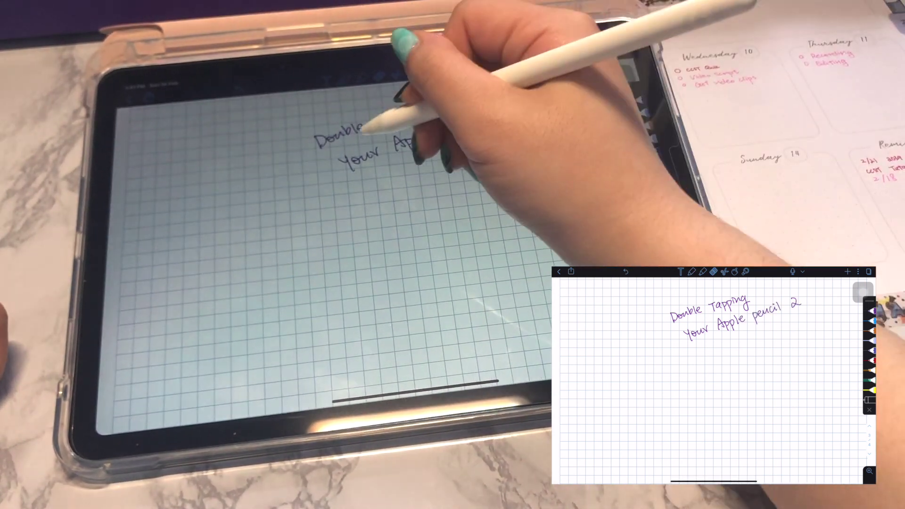
mouse_move(374, 111)
left_mouse_down()
mouse_move(323, 121)
mouse_move(435, 95)
left_mouse_up()
mouse_move(370, 131)
left_mouse_down()
mouse_move(485, 96)
mouse_move(474, 103)
left_mouse_up()
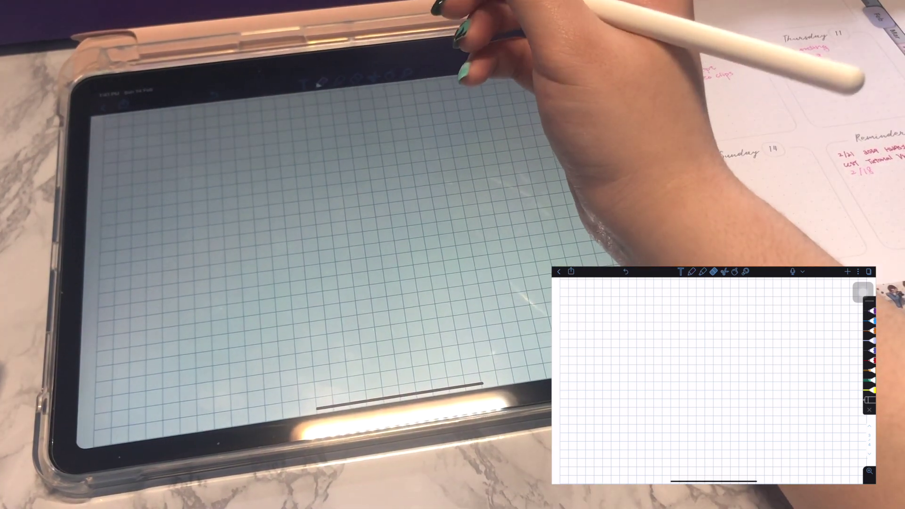
mouse_move(332, 190)
left_mouse_down()
mouse_move(361, 202)
mouse_move(435, 166)
left_mouse_up()
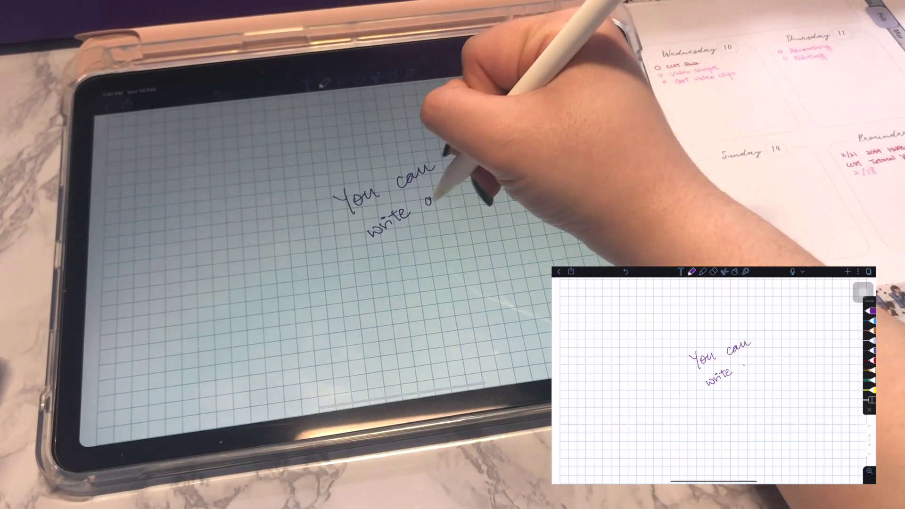